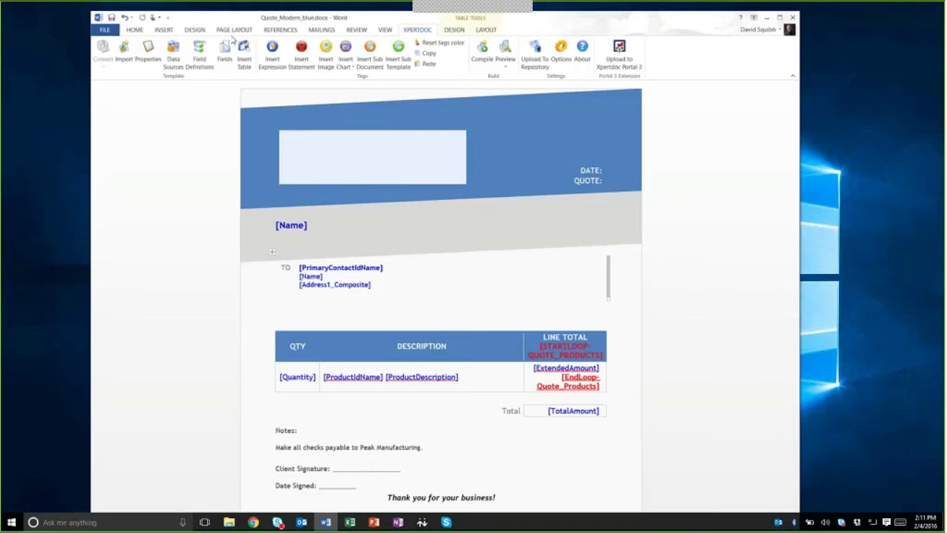
pyautogui.click(135, 30)
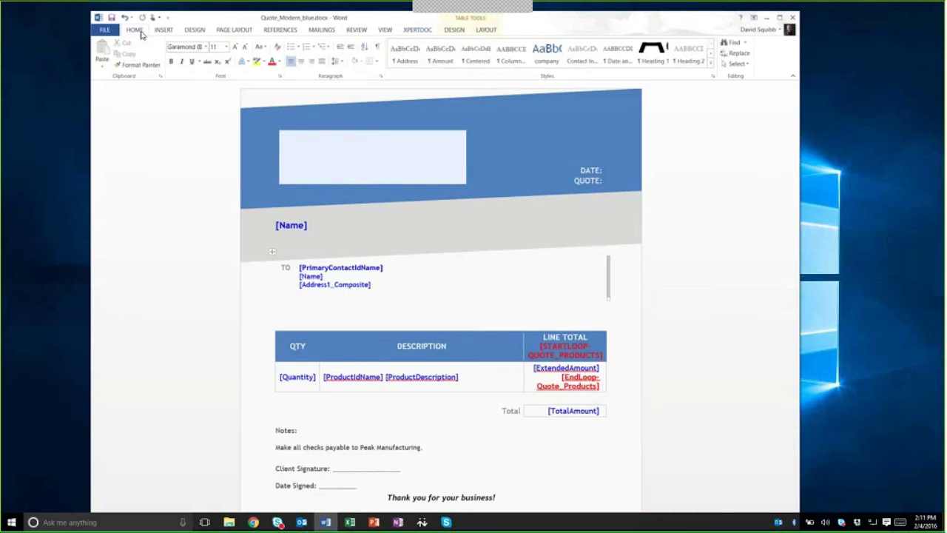
pyautogui.click(163, 29)
pyautogui.click(194, 30)
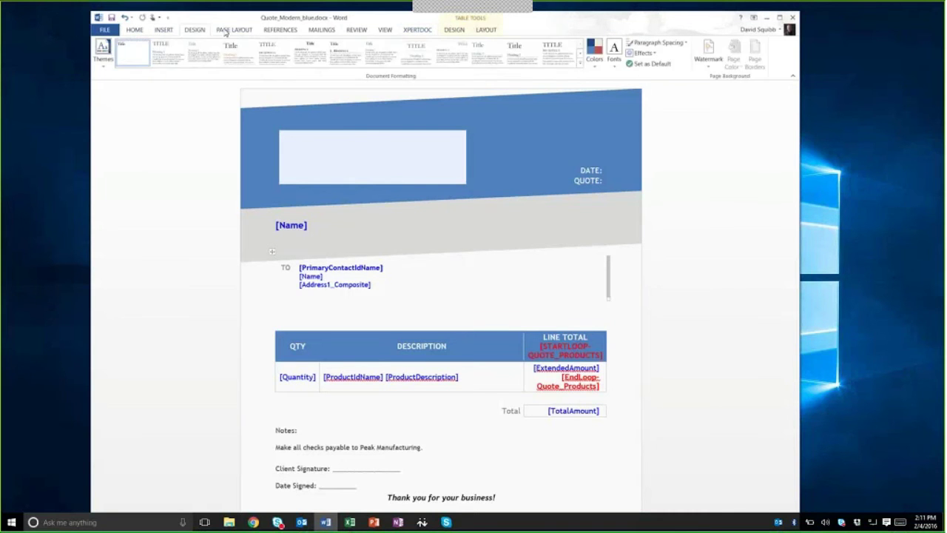
pyautogui.click(225, 30)
pyautogui.click(135, 30)
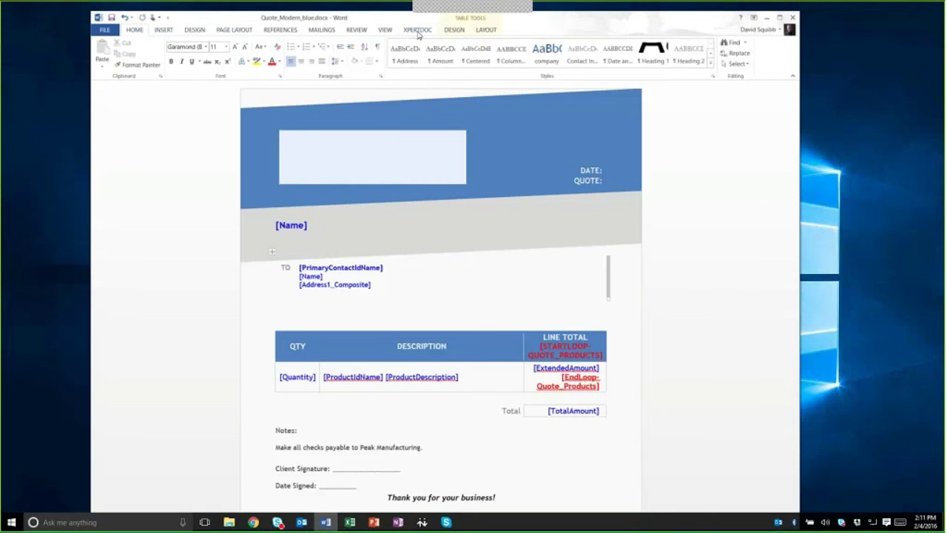
pyautogui.click(417, 30)
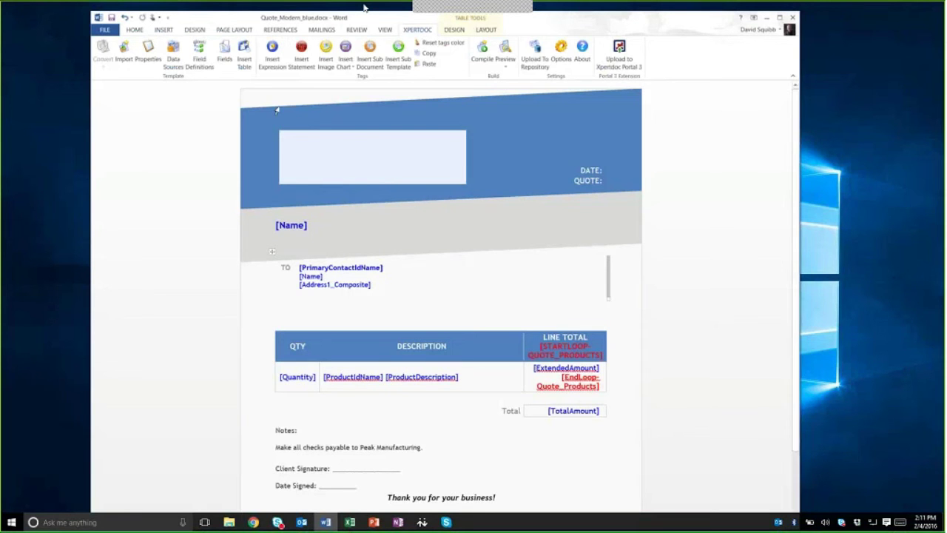
# Step: Open and widen the Xpertdoc Fields pane, then expand and collapse the Account and Quote sources
pyautogui.click(226, 63)
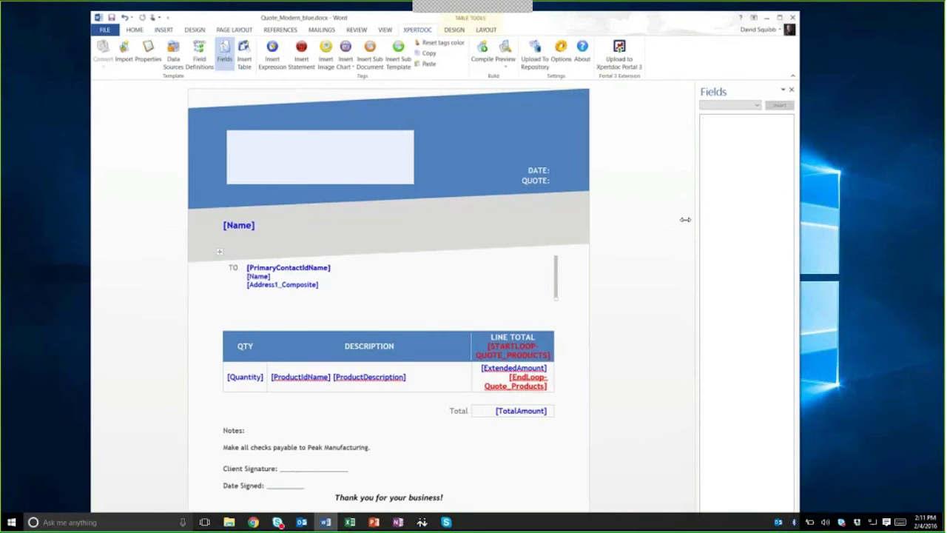
pyautogui.moveTo(676, 219); pyautogui.dragTo(632, 271)
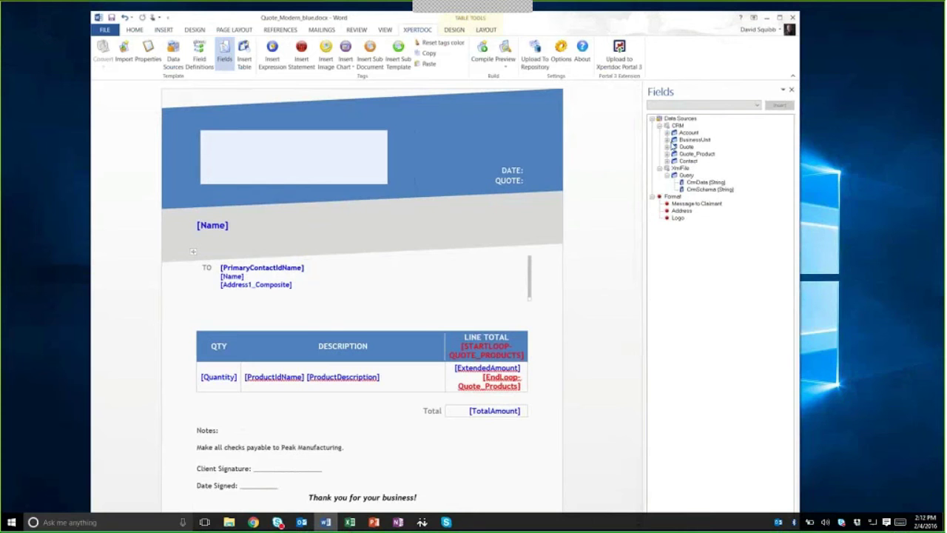
pyautogui.click(667, 134)
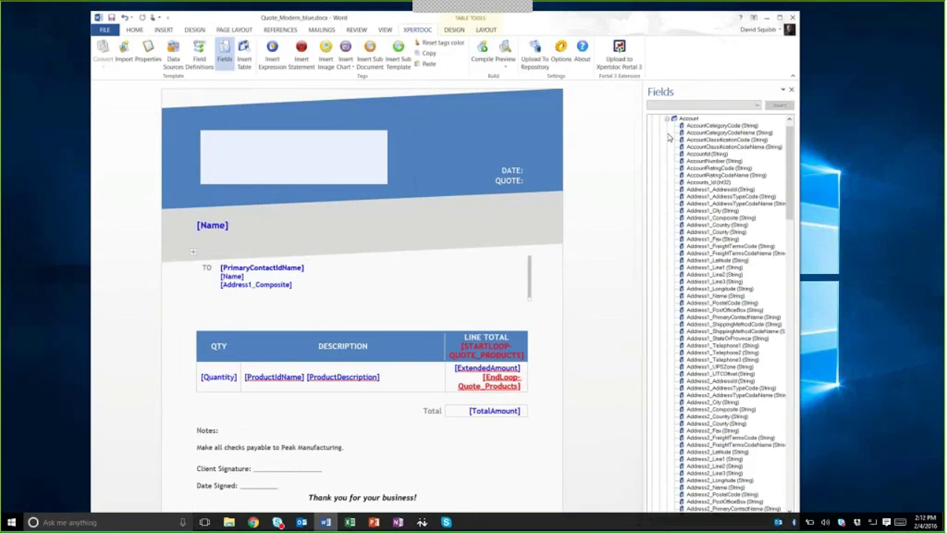
pyautogui.scroll(-5, 698, 181)
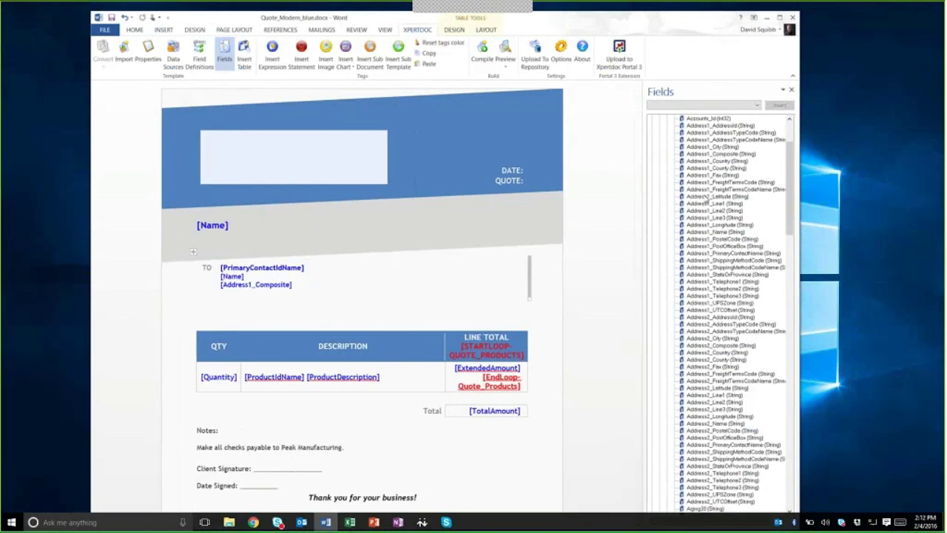
pyautogui.scroll(6, 706, 198)
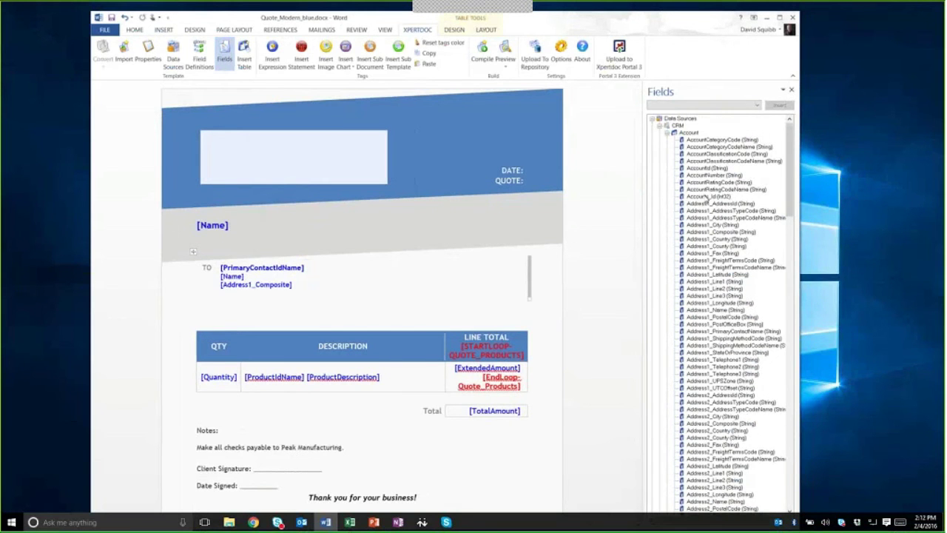
pyautogui.click(667, 134)
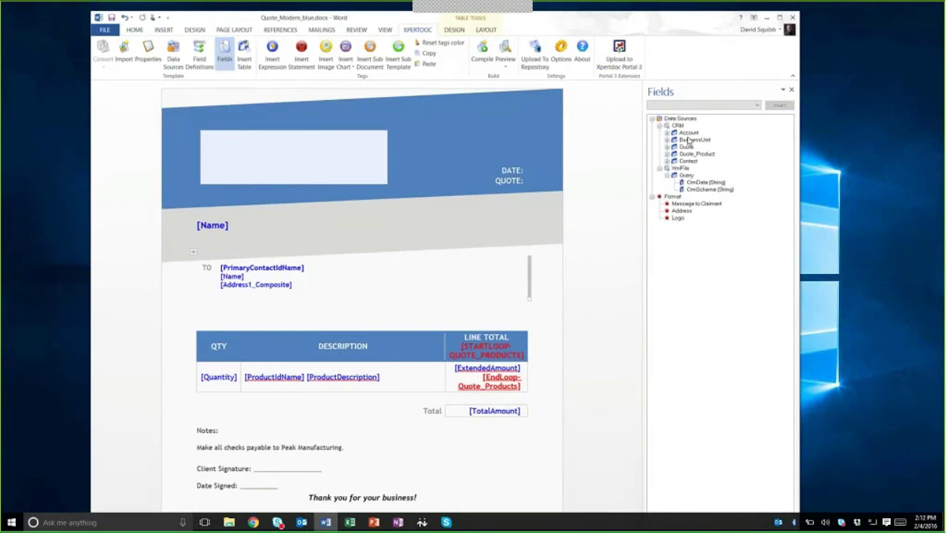
pyautogui.click(668, 147)
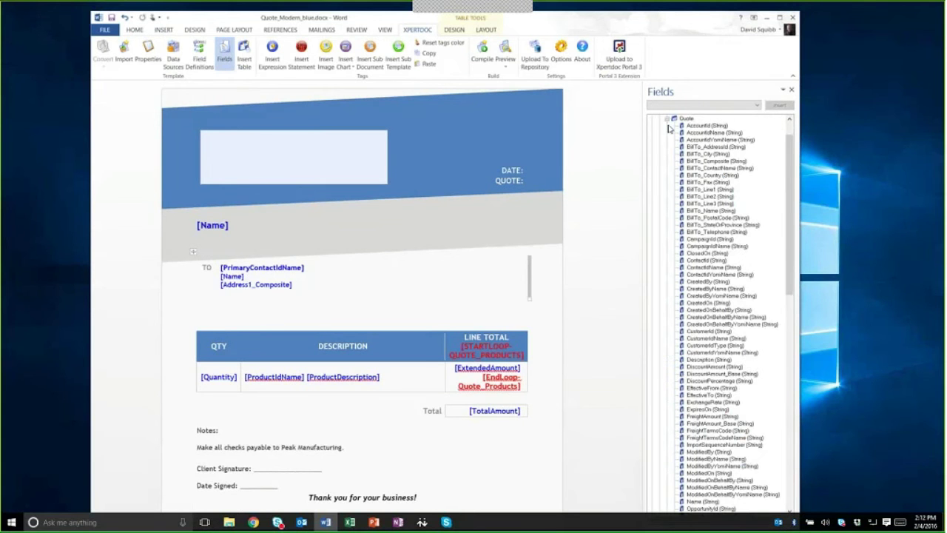
pyautogui.click(667, 119)
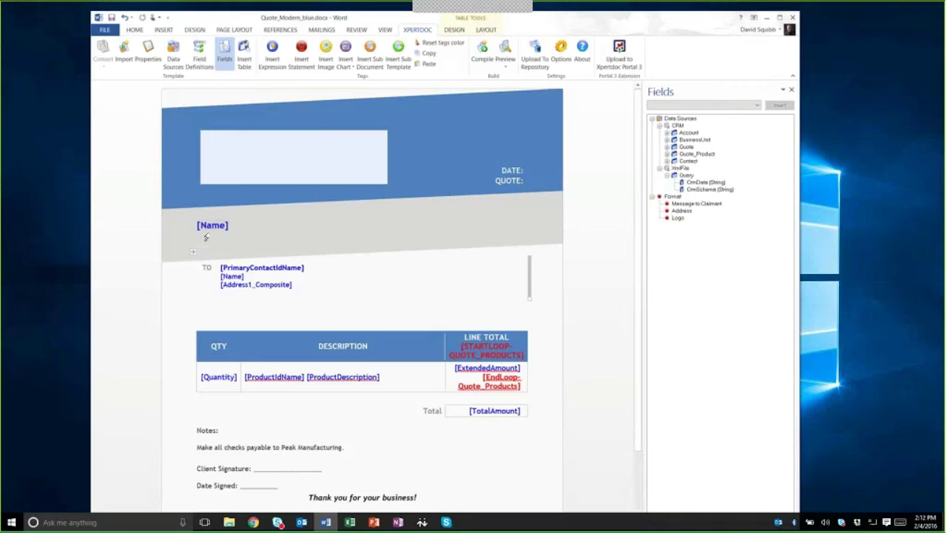
pyautogui.click(249, 156)
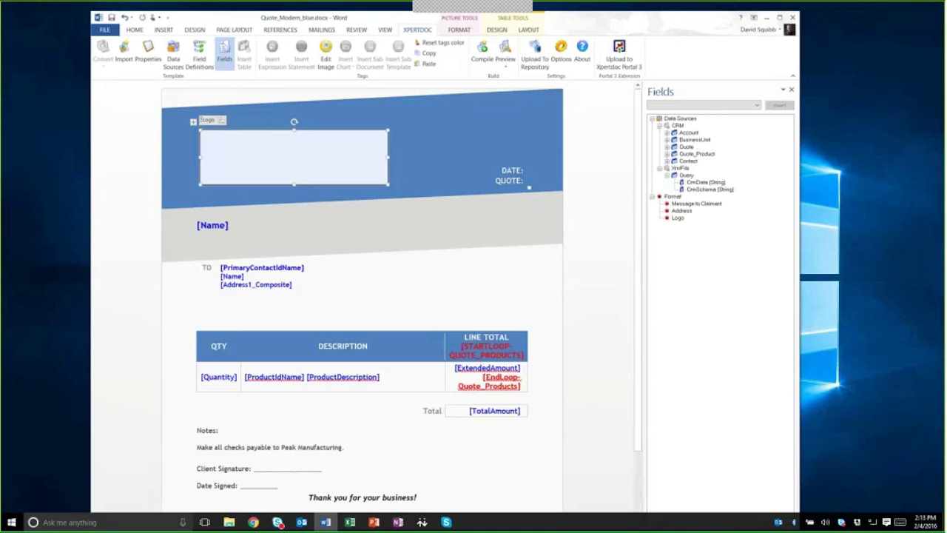
pyautogui.click(273, 238)
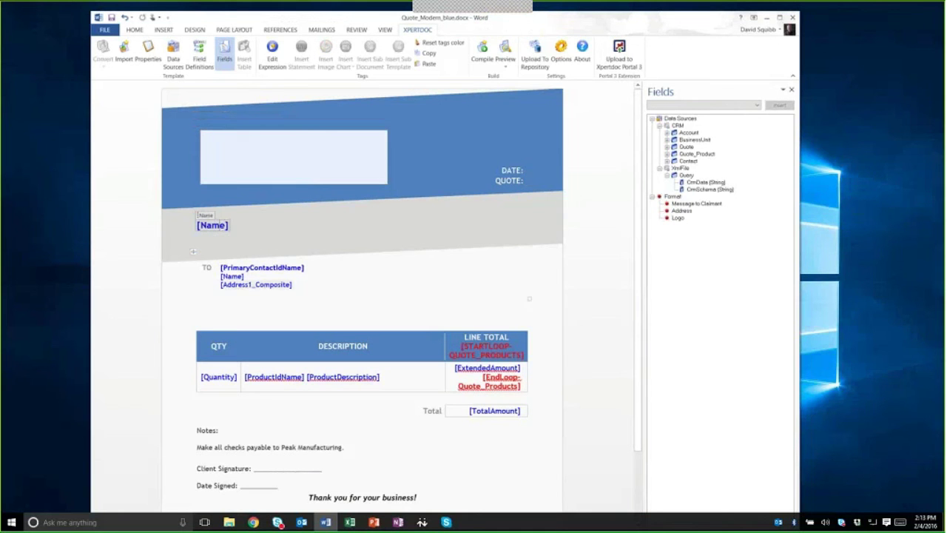
pyautogui.click(241, 346)
pyautogui.click(293, 157)
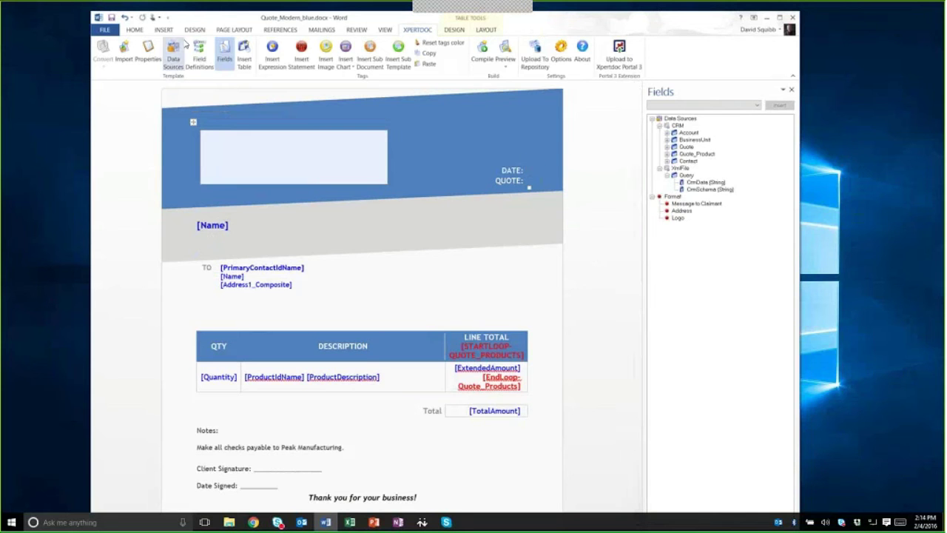
# Step: Insert the short date 2/4/2016 in English (United States) after DATE: in the header
pyautogui.click(159, 30)
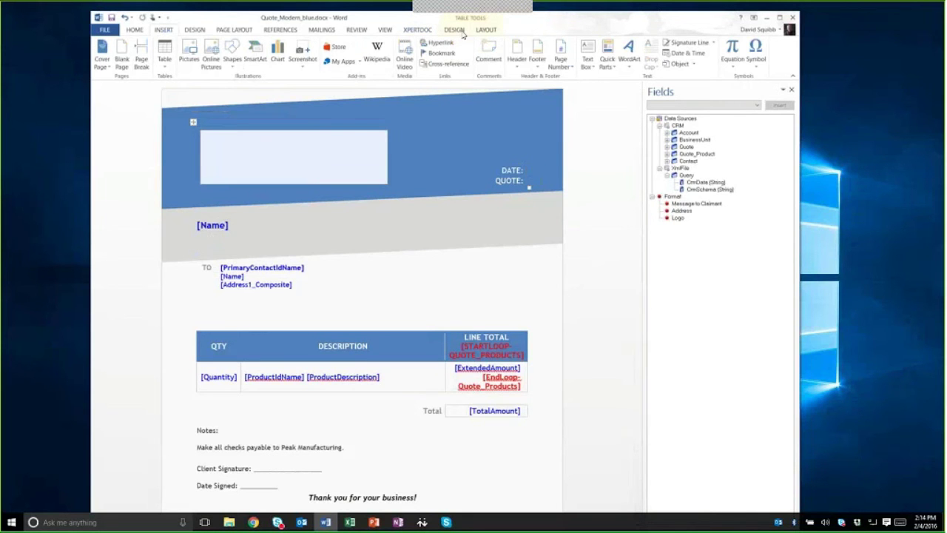
pyautogui.click(679, 55)
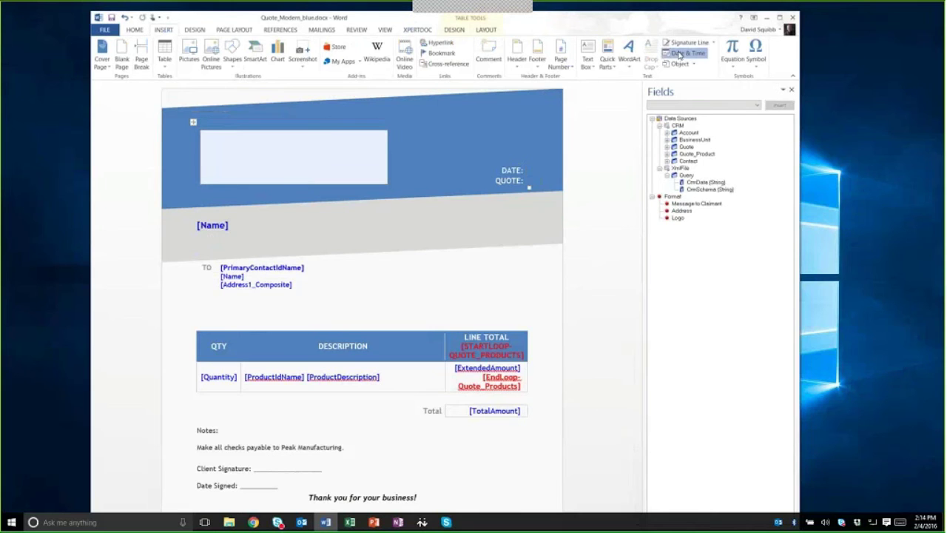
pyautogui.click(566, 210)
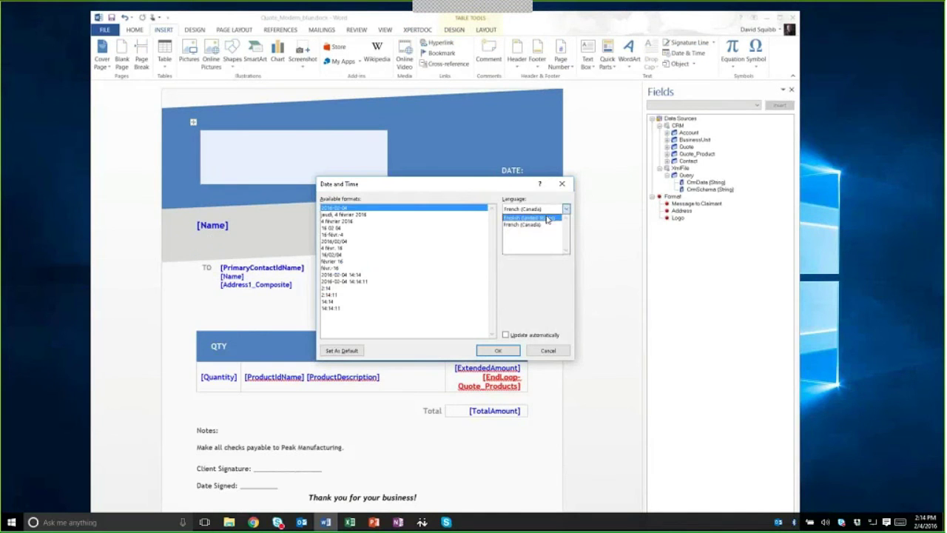
pyautogui.click(544, 218)
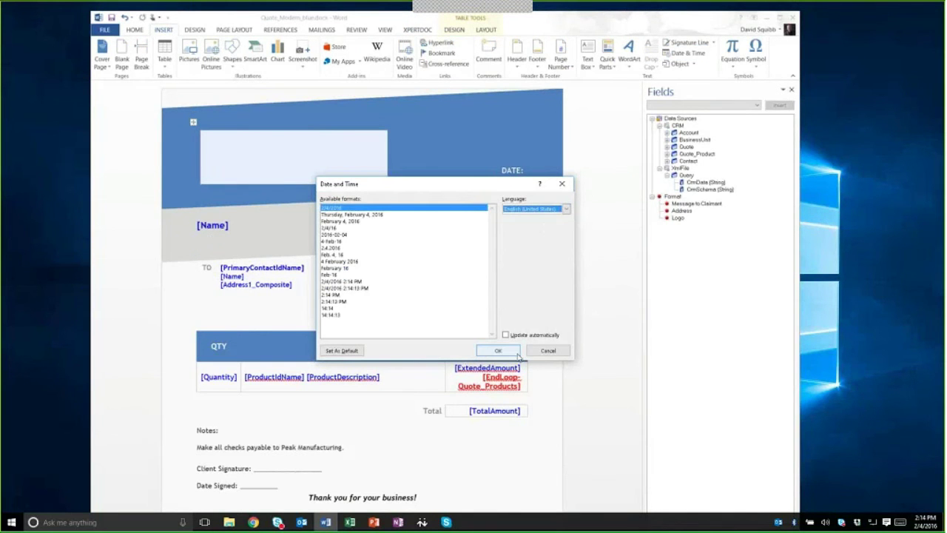
pyautogui.click(498, 351)
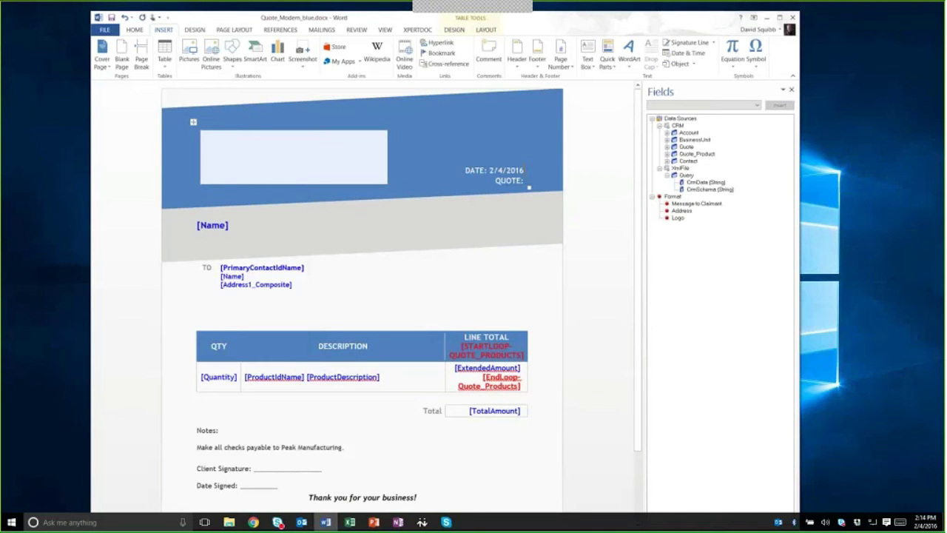
# Step: Insert the long date 'February 4, 2016' and delete the leftover short-date characters
pyautogui.click(687, 53)
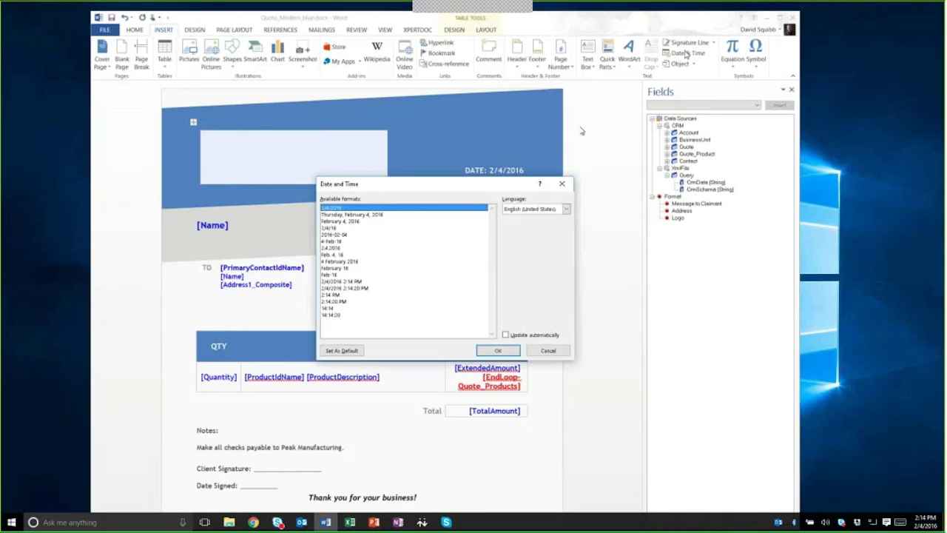
pyautogui.click(348, 222)
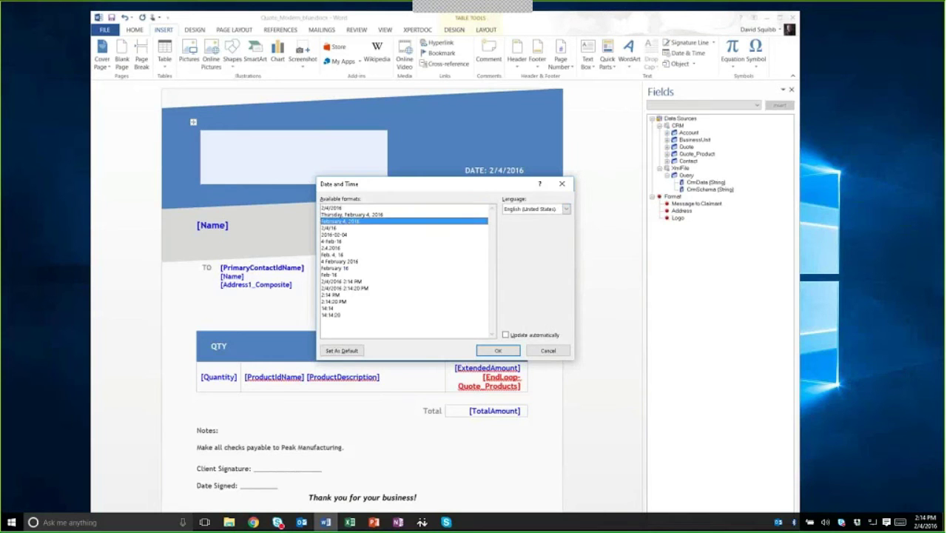
pyautogui.click(498, 350)
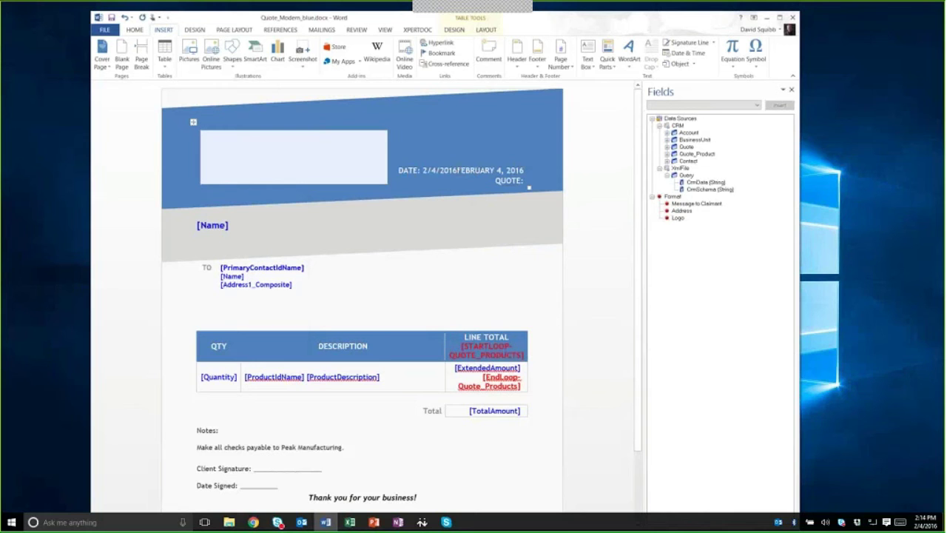
pyautogui.press('BackSpace')
pyautogui.press('BackSpace')
pyautogui.press('BackSpace')
pyautogui.press('BackSpace')
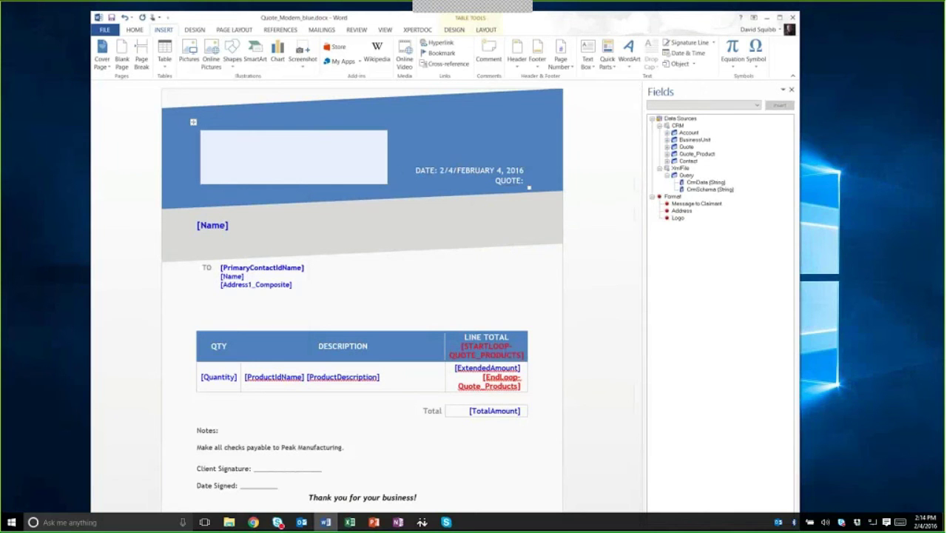
pyautogui.press('BackSpace')
pyautogui.press('BackSpace')
pyautogui.press('BackSpace')
pyautogui.press('BackSpace')
# Step: Insert the Quote's QuoteNumber field as Insert Field (Standalone) after QUOTE:, twice
pyautogui.click(525, 180)
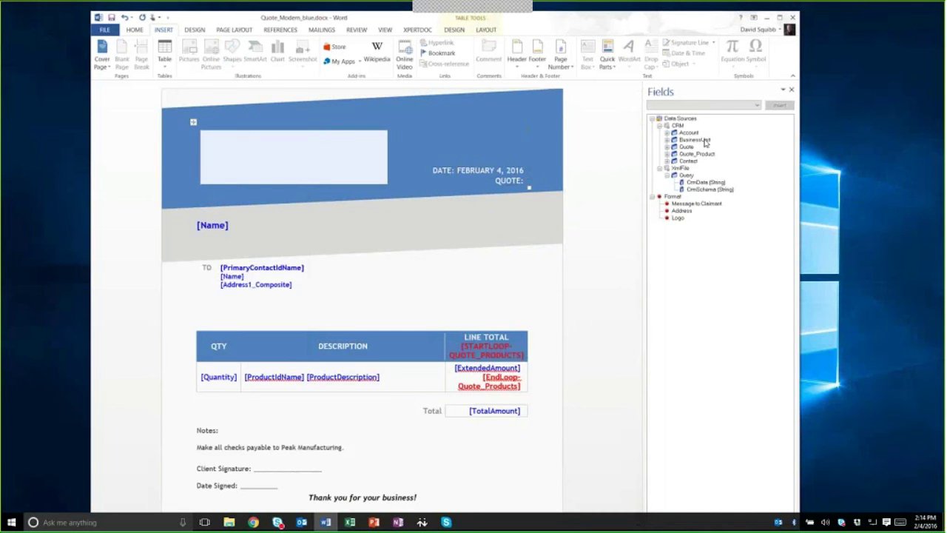
pyautogui.click(666, 146)
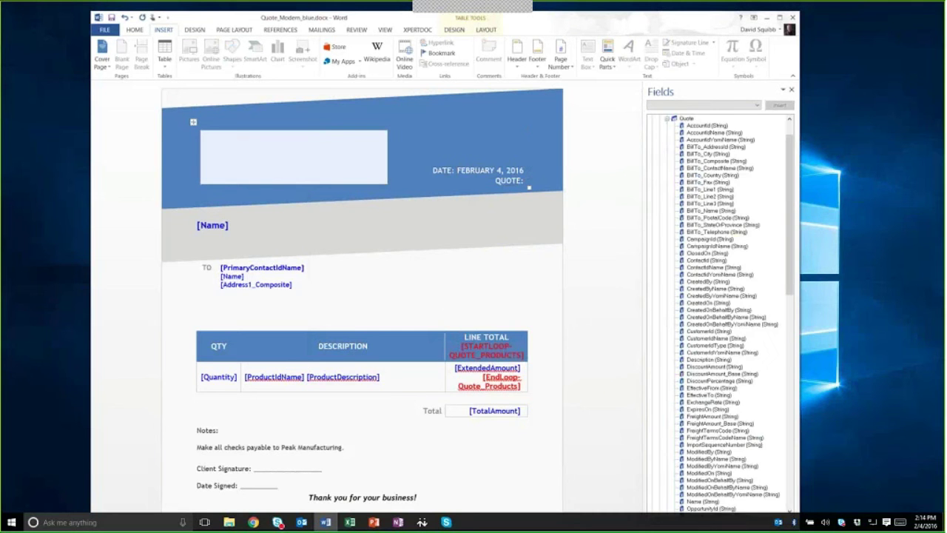
pyautogui.scroll(-13, 716, 204)
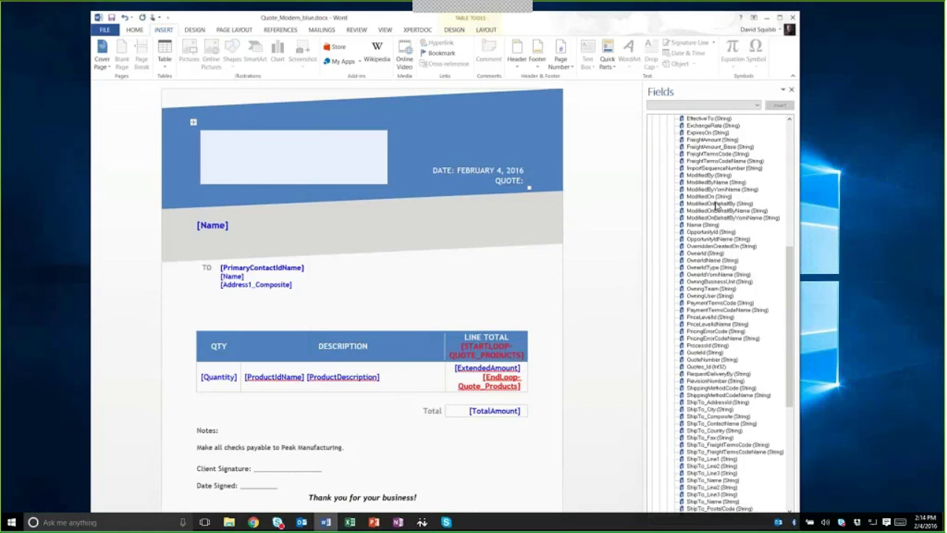
pyautogui.scroll(-6, 717, 204)
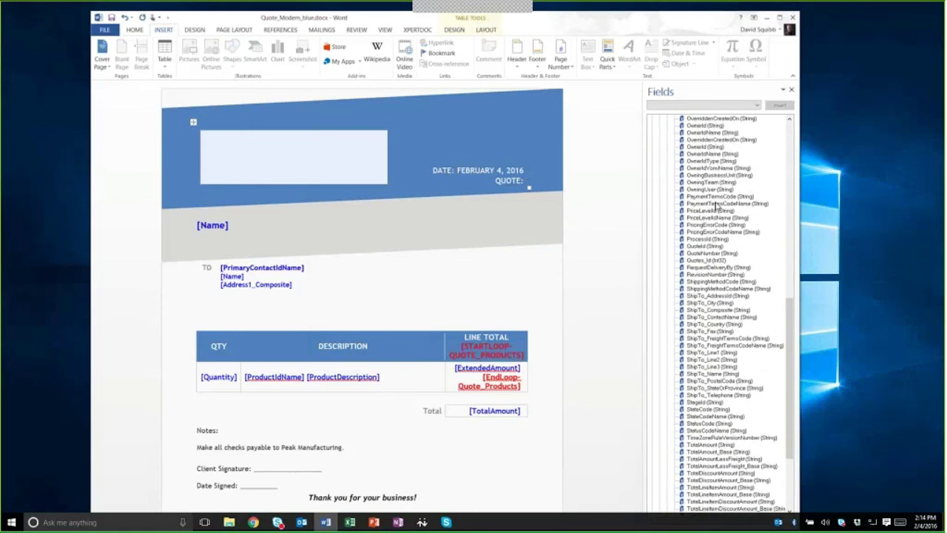
pyautogui.scroll(4, 716, 206)
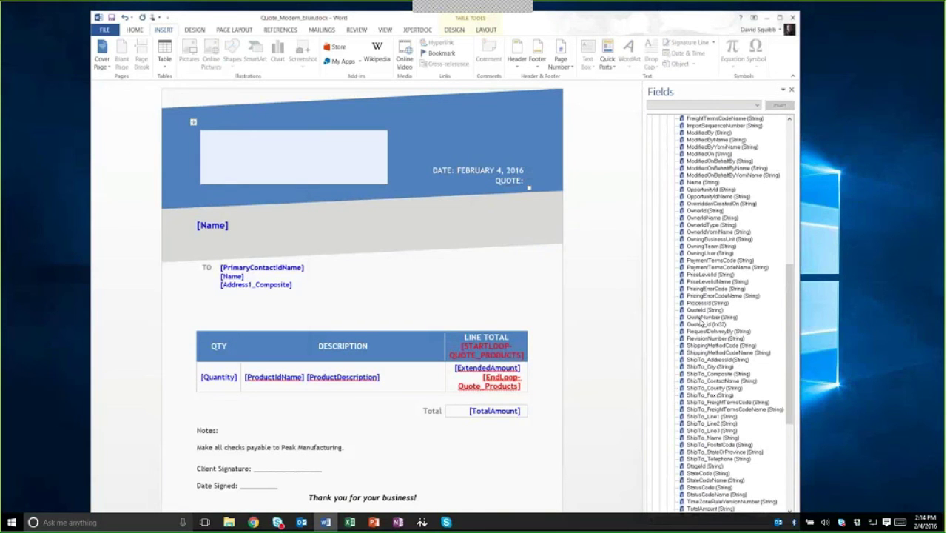
pyautogui.click(701, 318)
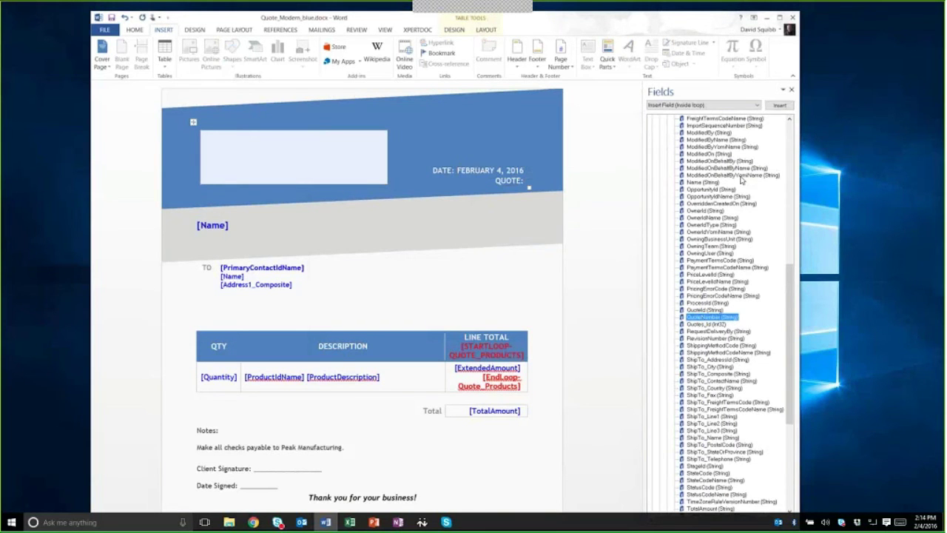
pyautogui.click(726, 106)
pyautogui.click(703, 120)
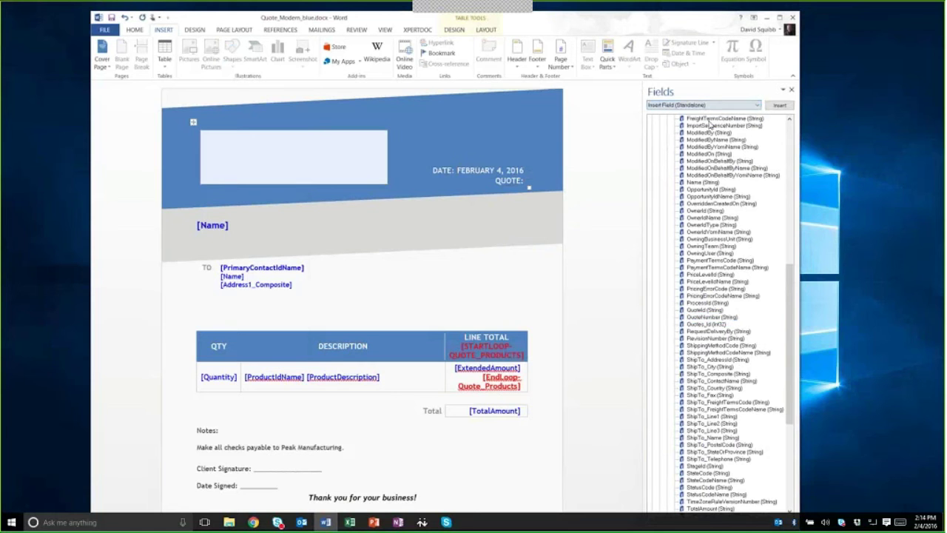
pyautogui.click(779, 106)
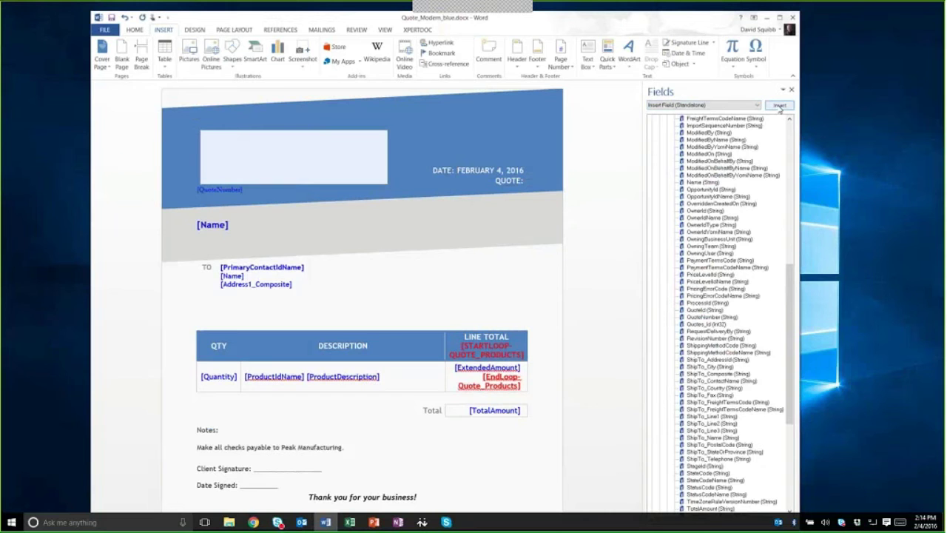
pyautogui.click(780, 106)
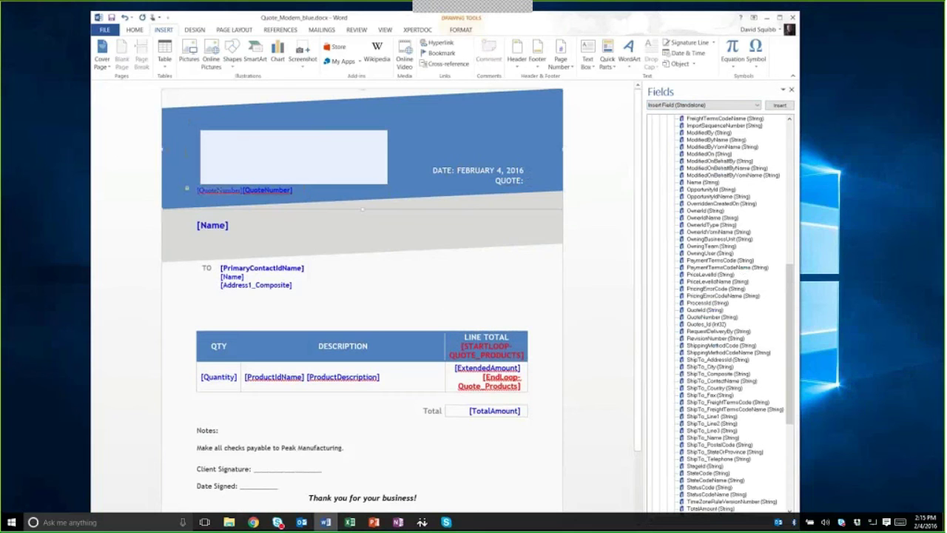
# Step: Delete both misplaced [QuoteNumber] fields and reinsert a single one right after the QUOTE: label
pyautogui.click(213, 187)
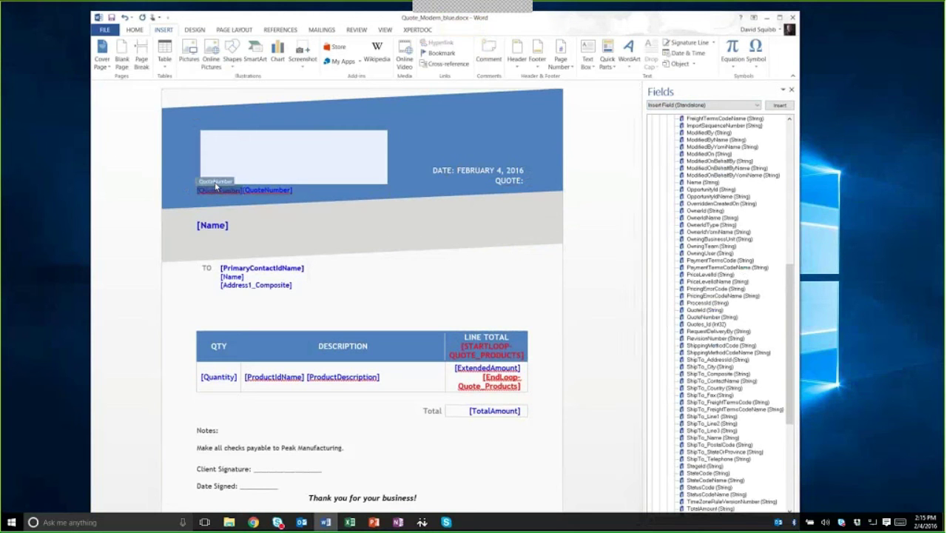
pyautogui.press('Delete')
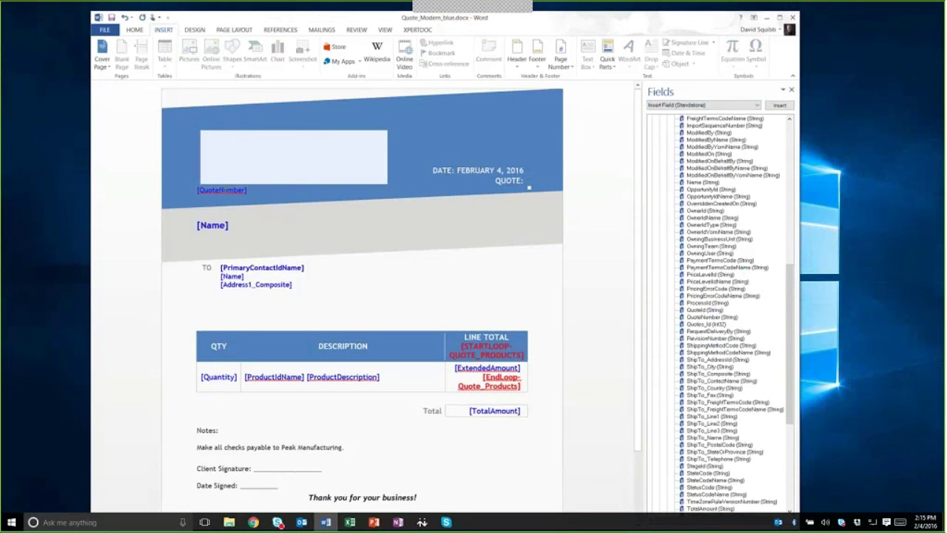
pyautogui.click(220, 189)
pyautogui.press('Delete')
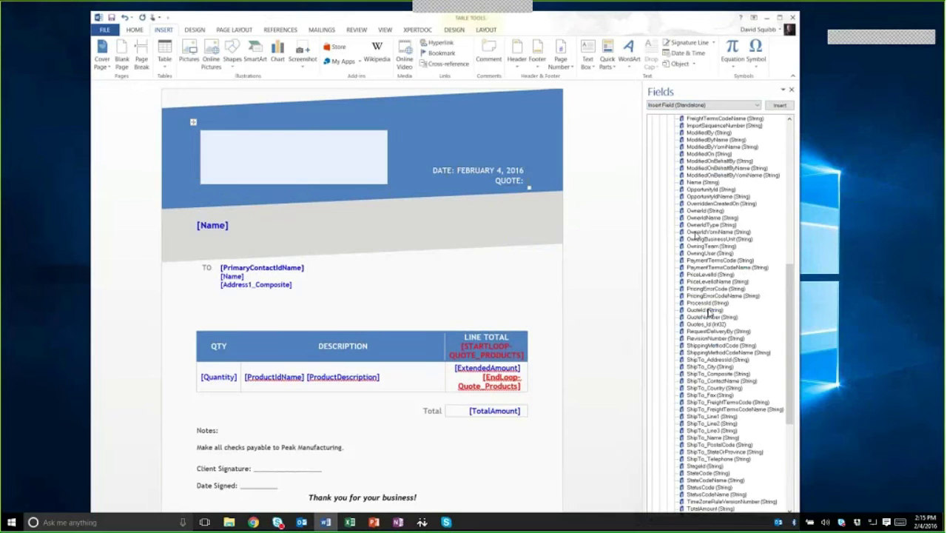
pyautogui.click(707, 318)
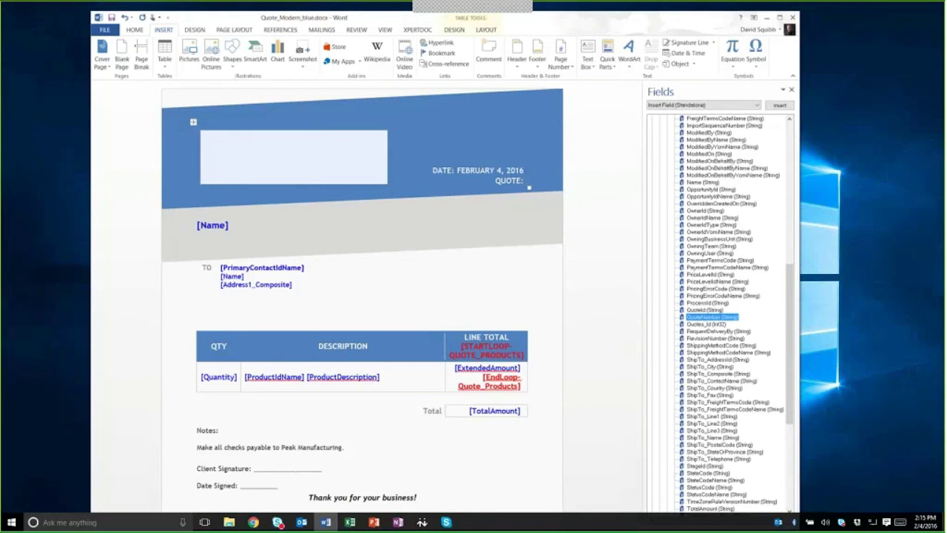
pyautogui.click(779, 105)
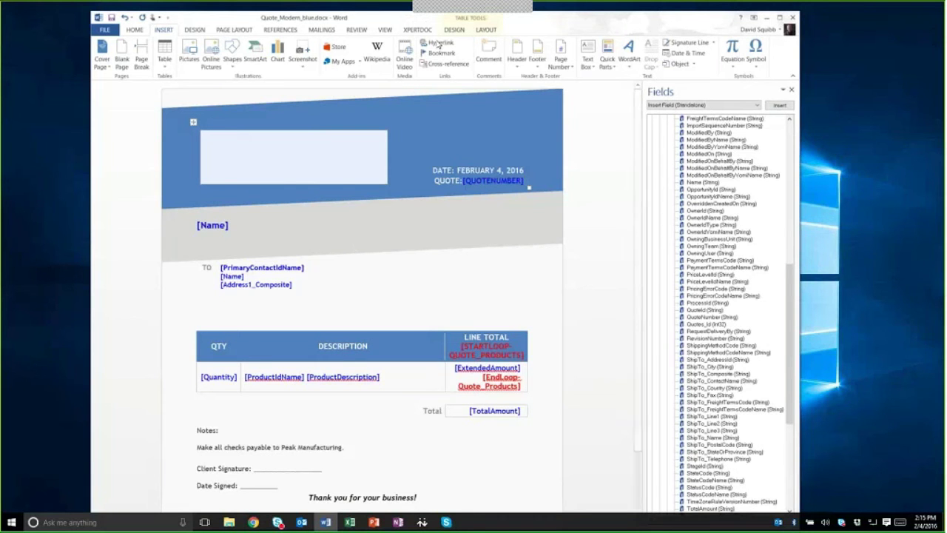
pyautogui.click(419, 30)
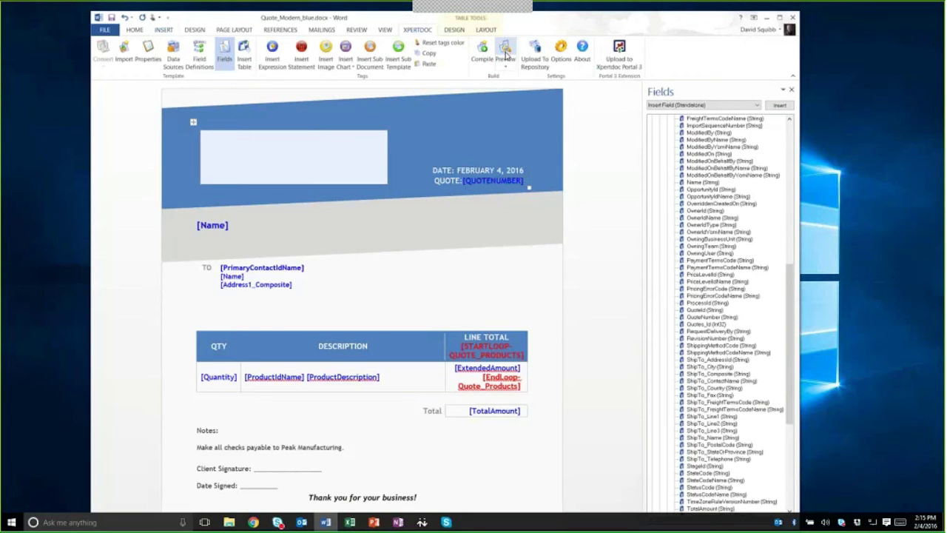
# Step: Preview the template merged with Peak Manufacturing quote data, close the preview, and minimize Word
pyautogui.click(506, 55)
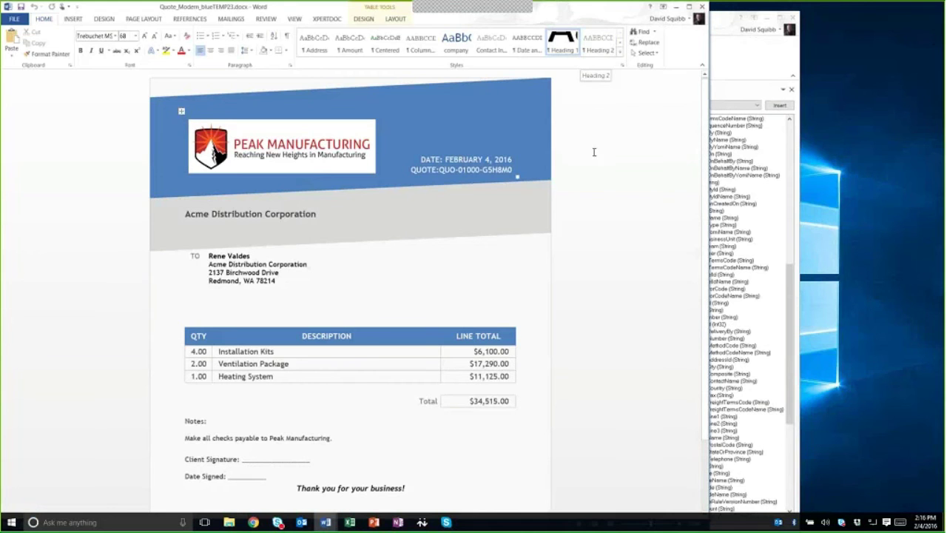
pyautogui.click(702, 7)
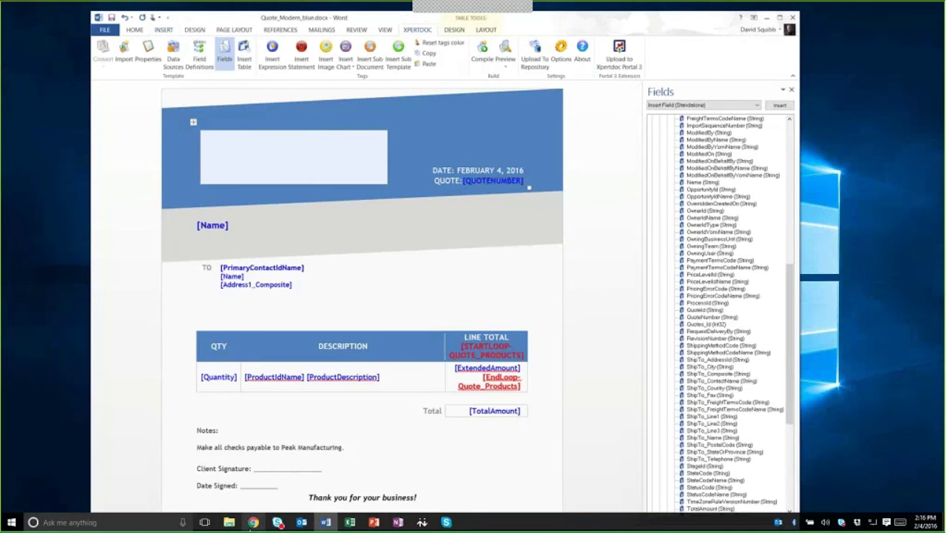
pyautogui.click(767, 18)
# Step: Return to Chrome and open the Acme Distribution Corporation account's Quote Associated View
pyautogui.click(254, 522)
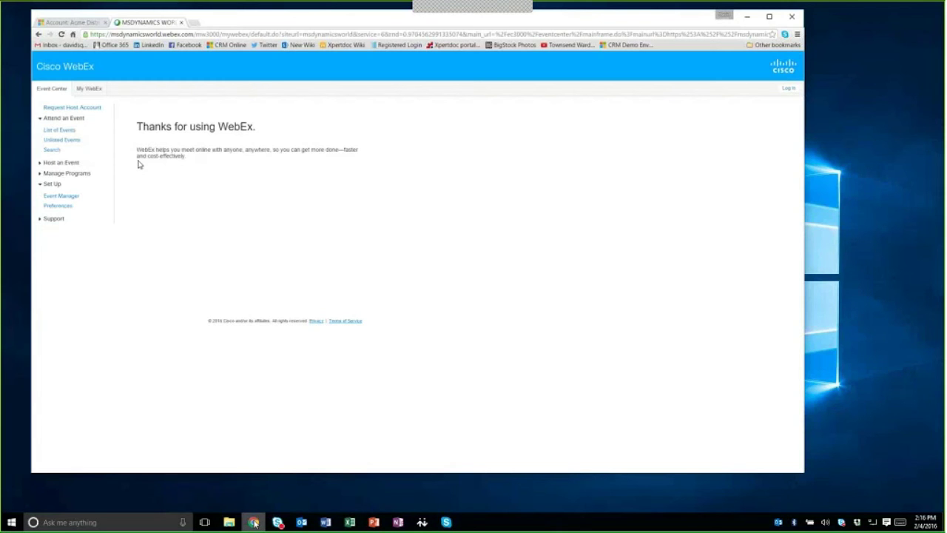
pyautogui.click(68, 23)
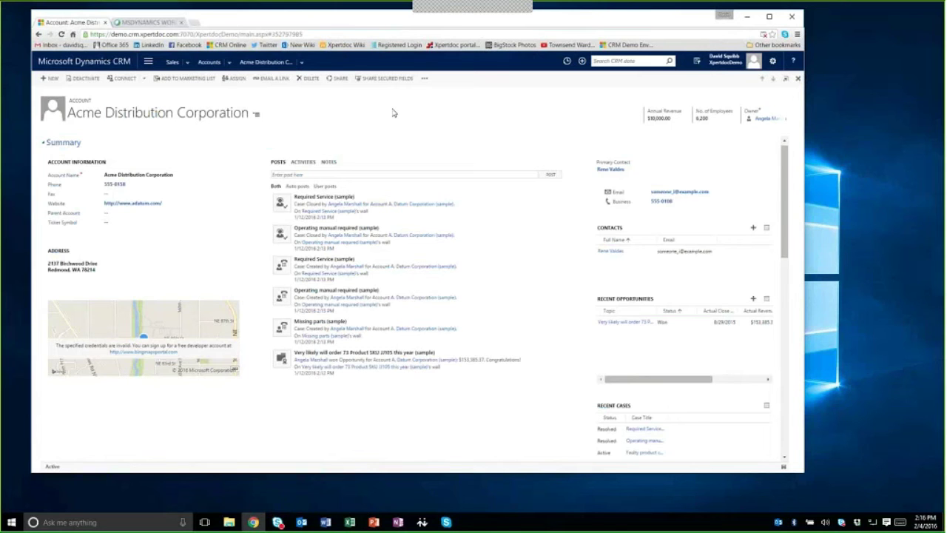
pyautogui.click(230, 64)
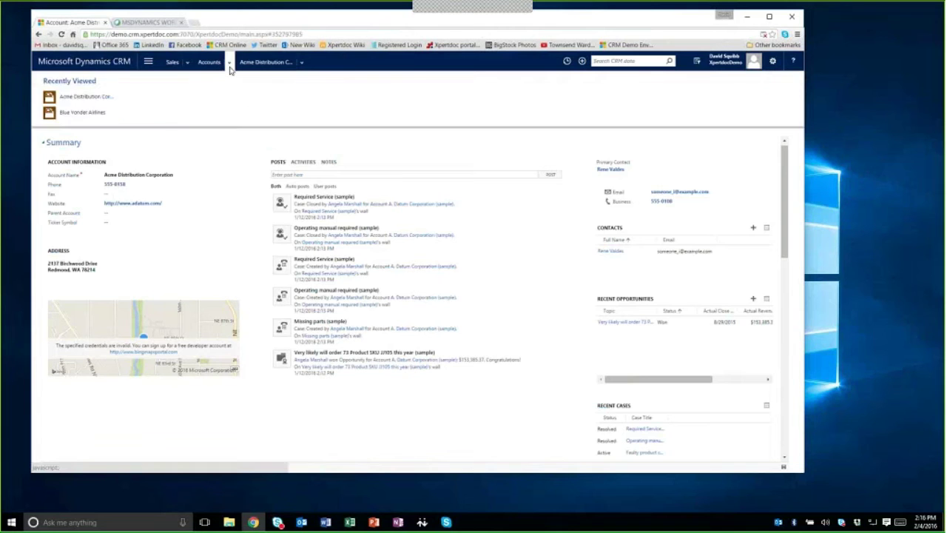
pyautogui.click(301, 64)
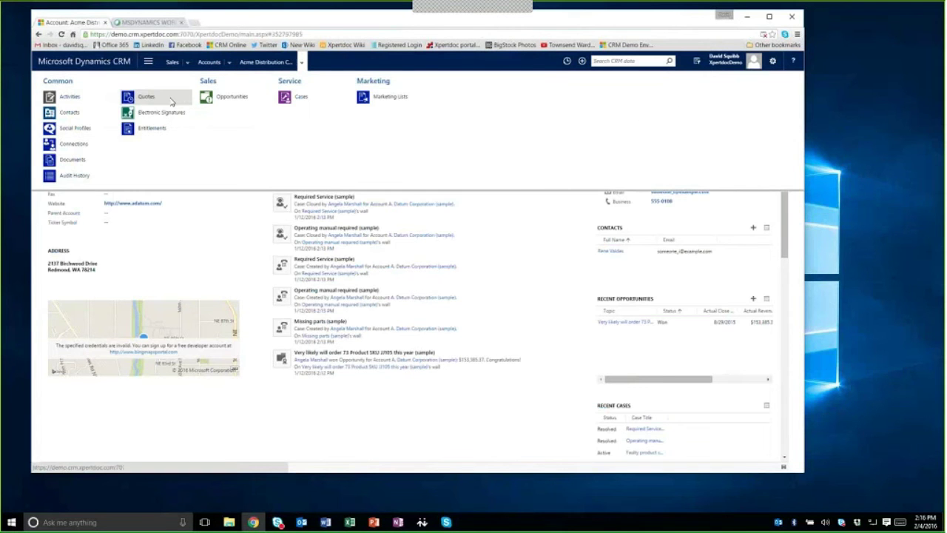
pyautogui.click(164, 100)
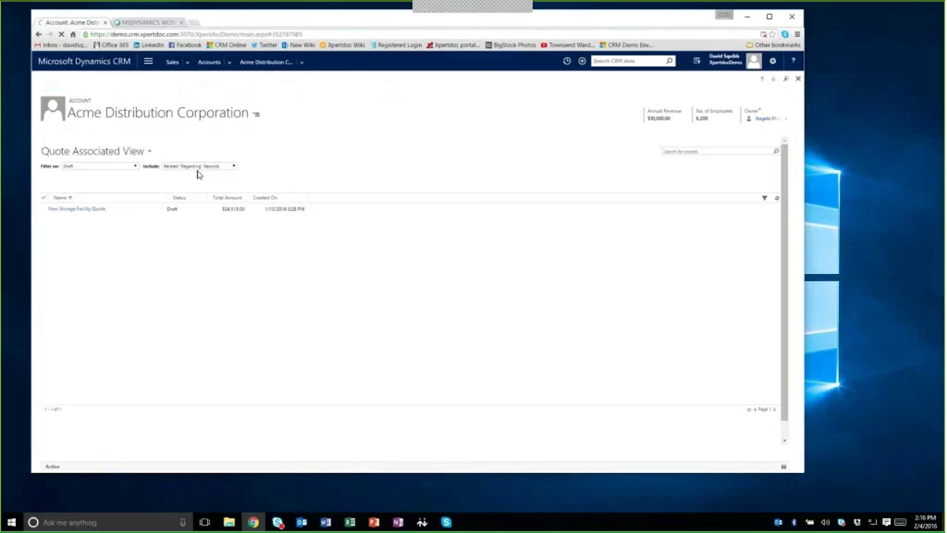
# Step: Open the New Storage Facility Quote and rename the Heating System product to Advanced Heating System
pyautogui.click(94, 211)
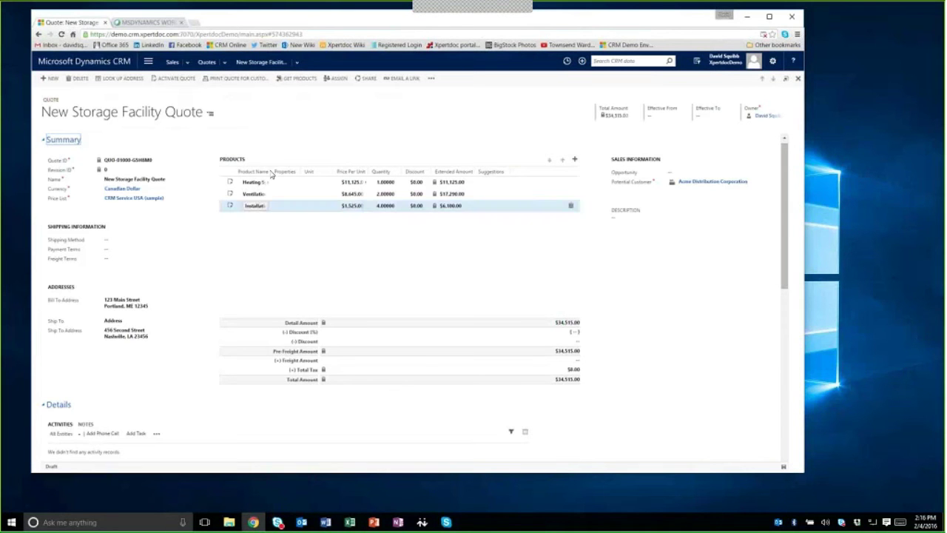
pyautogui.moveTo(271, 172); pyautogui.dragTo(326, 171)
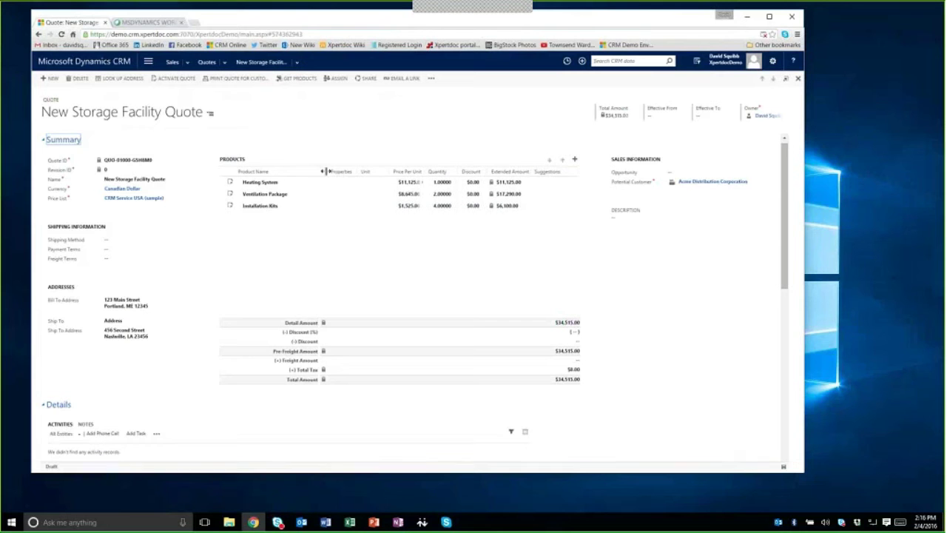
pyautogui.click(271, 185)
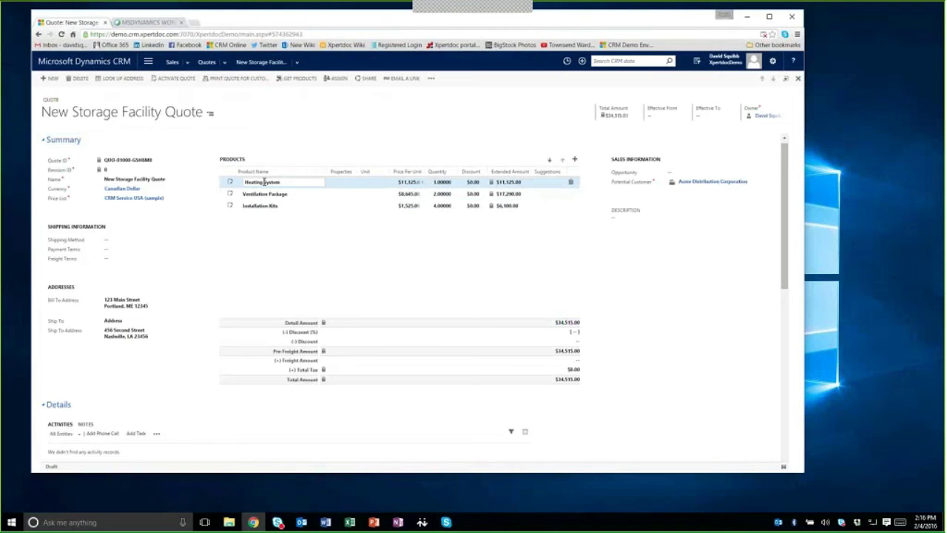
pyautogui.write('S')
pyautogui.press('BackSpace')
pyautogui.press('Home')
pyautogui.write('Advanced Heating')
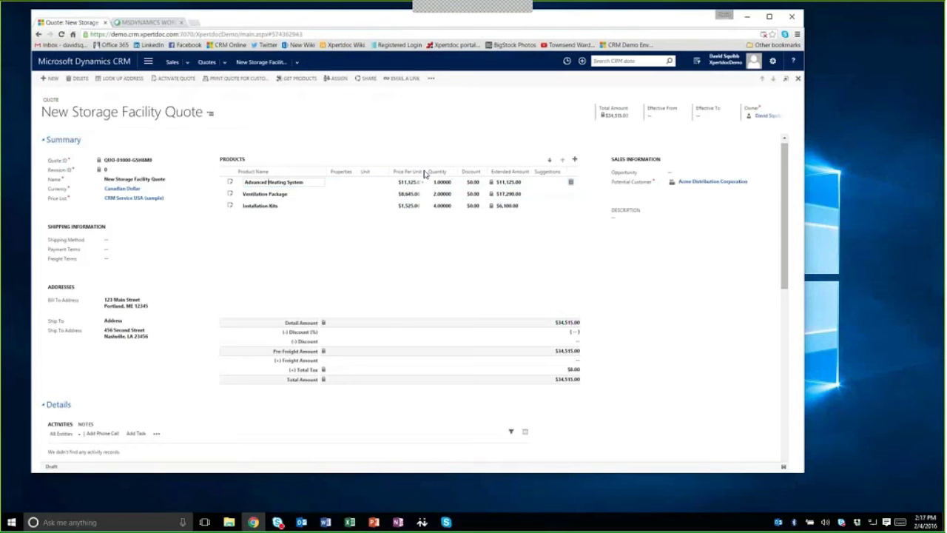
# Step: Set the Advanced Heating System's price per unit to 10,000
pyautogui.moveTo(424, 170); pyautogui.dragTo(436, 171)
pyautogui.click(413, 183)
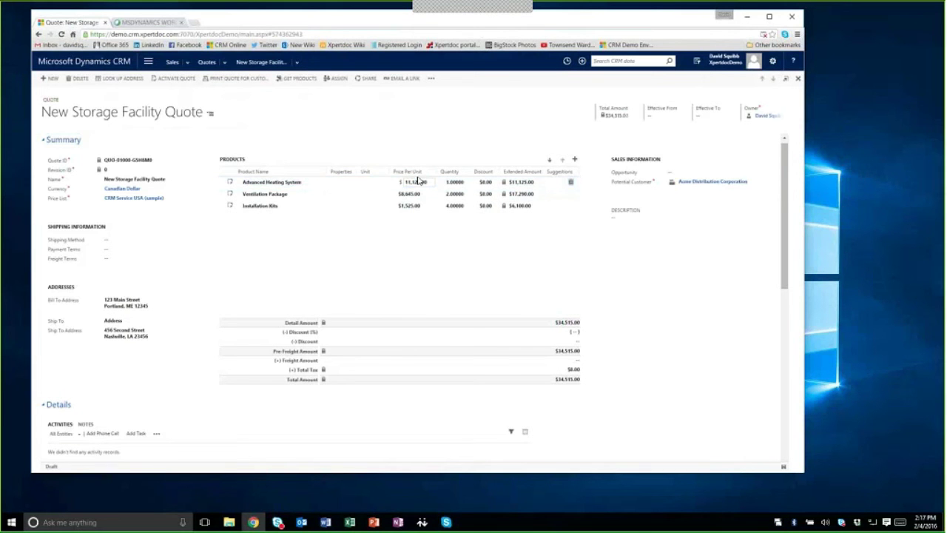
pyautogui.doubleClick(418, 181)
pyautogui.write('10,000')
pyautogui.press('Tab')
# Step: Scroll the quote form down to the Document Output panel and Execute bar
pyautogui.scroll(-3, 229, 235)
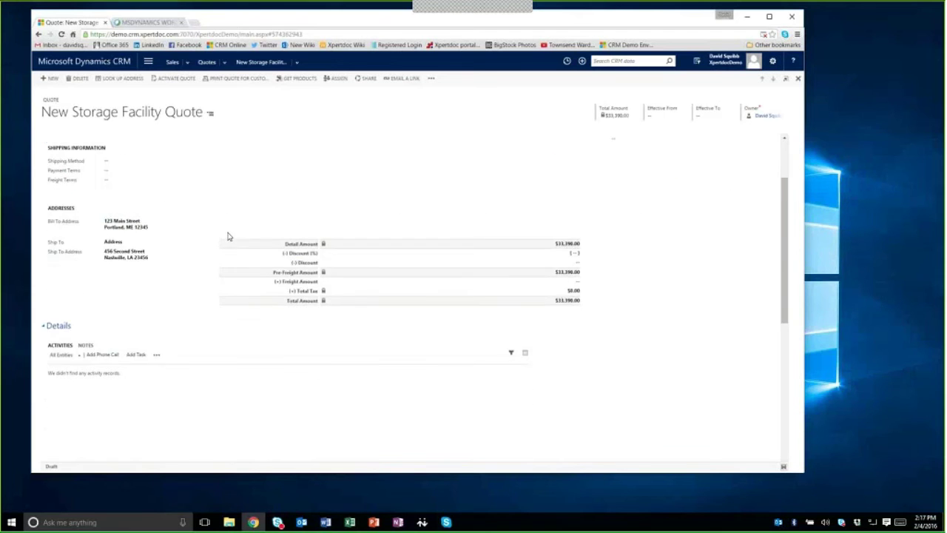
pyautogui.scroll(-3, 179, 258)
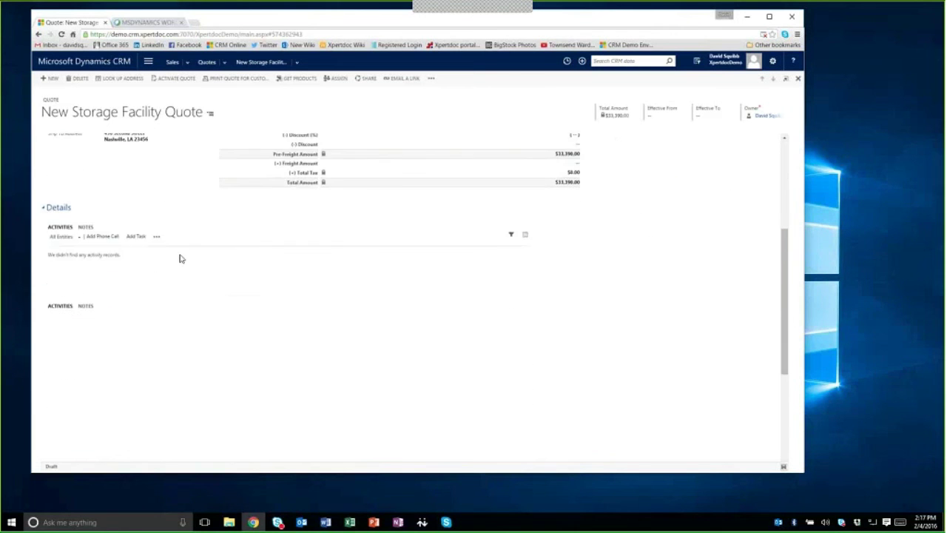
pyautogui.scroll(-1, 180, 259)
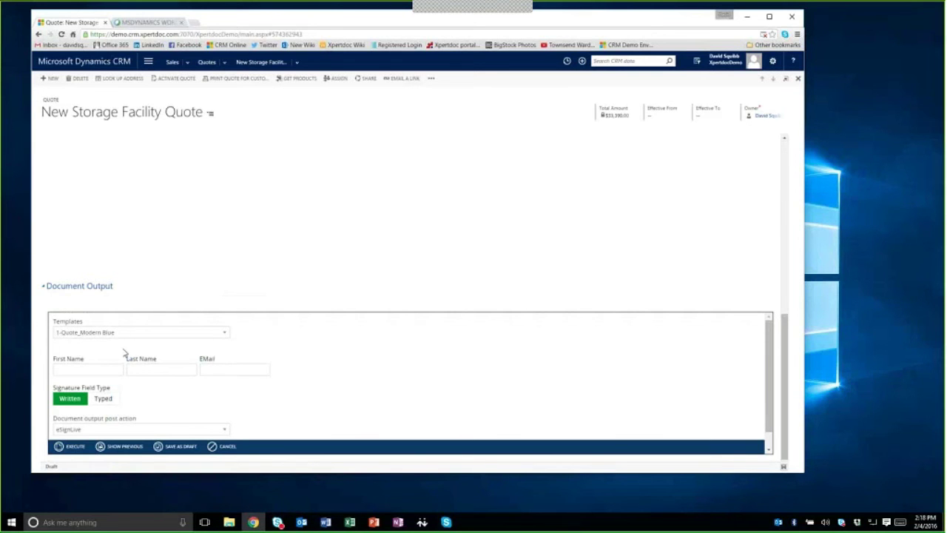
# Step: Enter the signer's first and last name and fill EMail from the saved autofill address
pyautogui.click(97, 367)
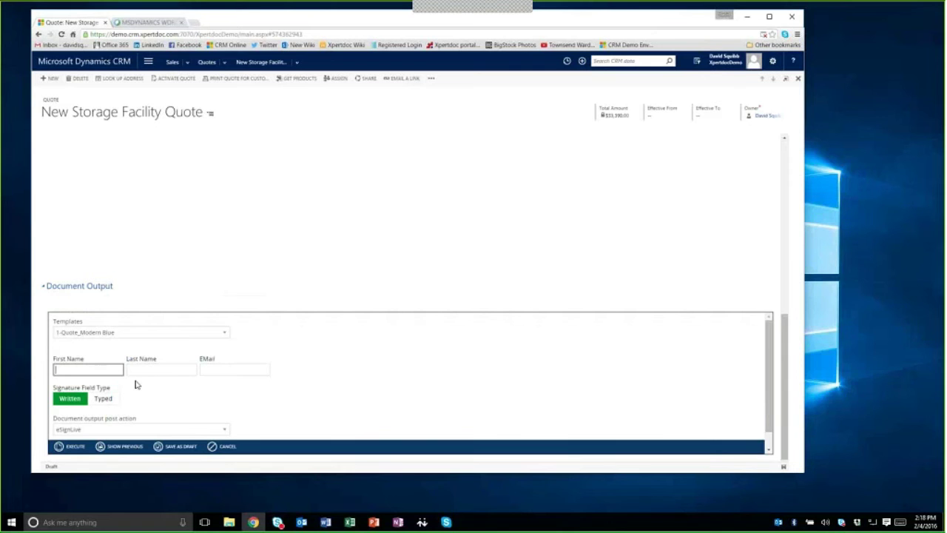
pyautogui.press('Tab')
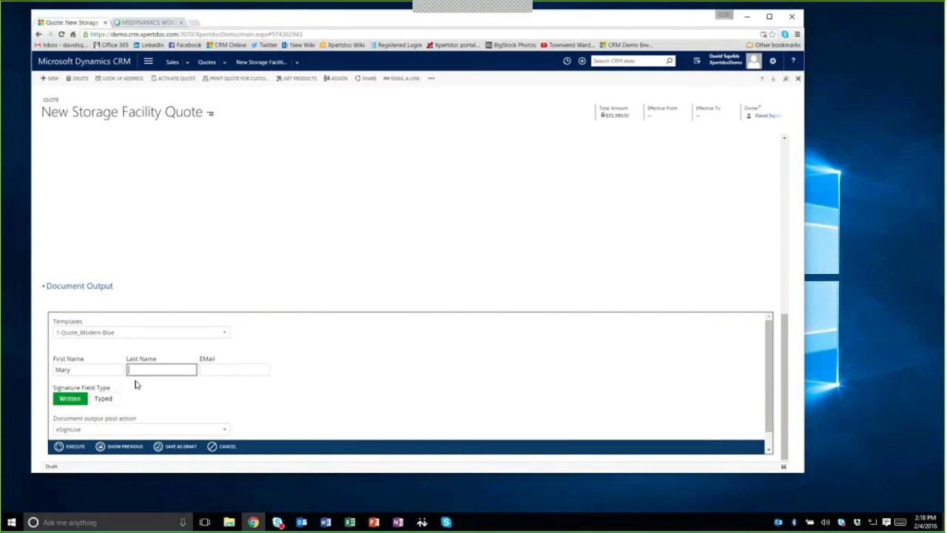
pyautogui.press('Tab')
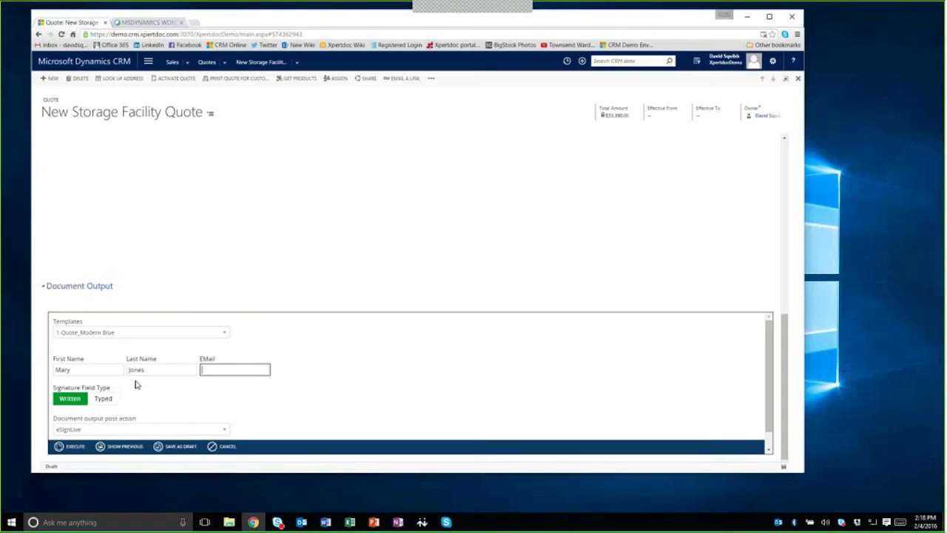
pyautogui.write('ds')
pyautogui.press('Down')
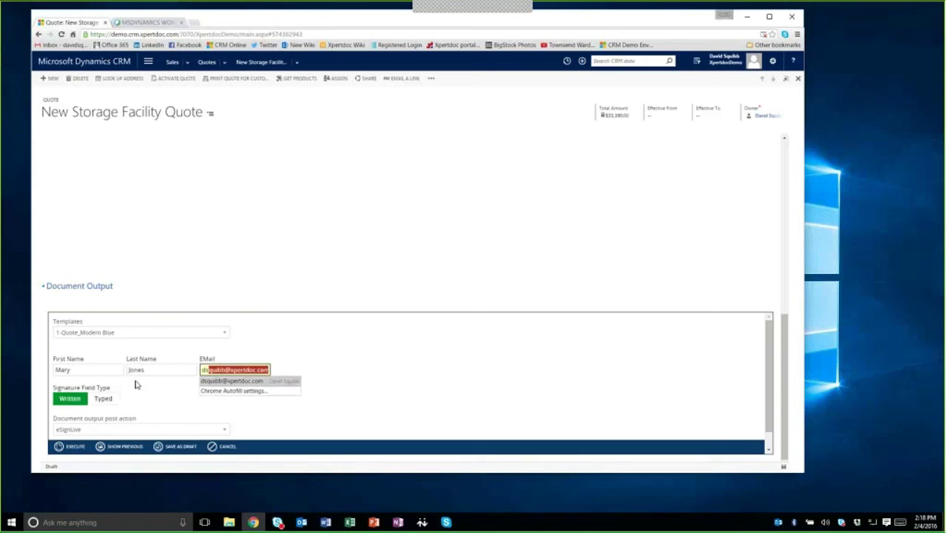
pyautogui.press('Escape')
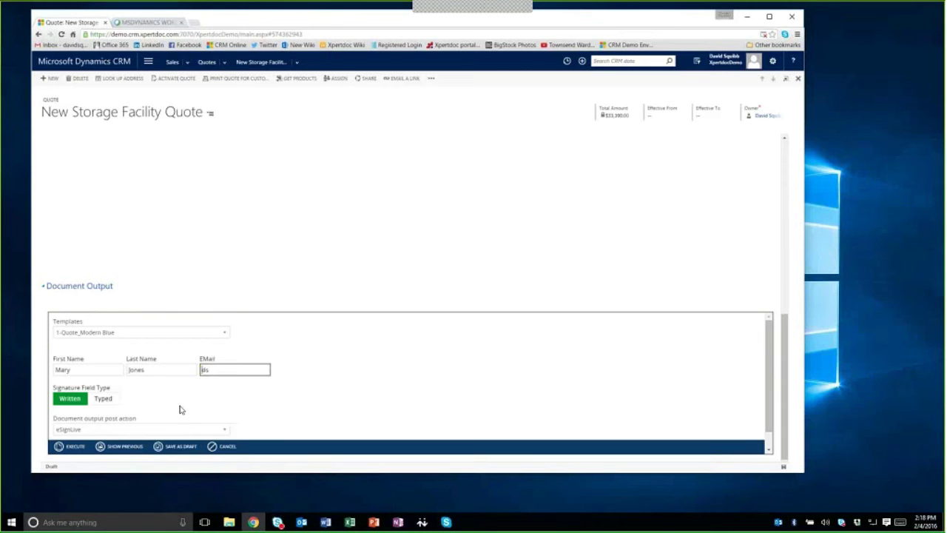
pyautogui.click(222, 371)
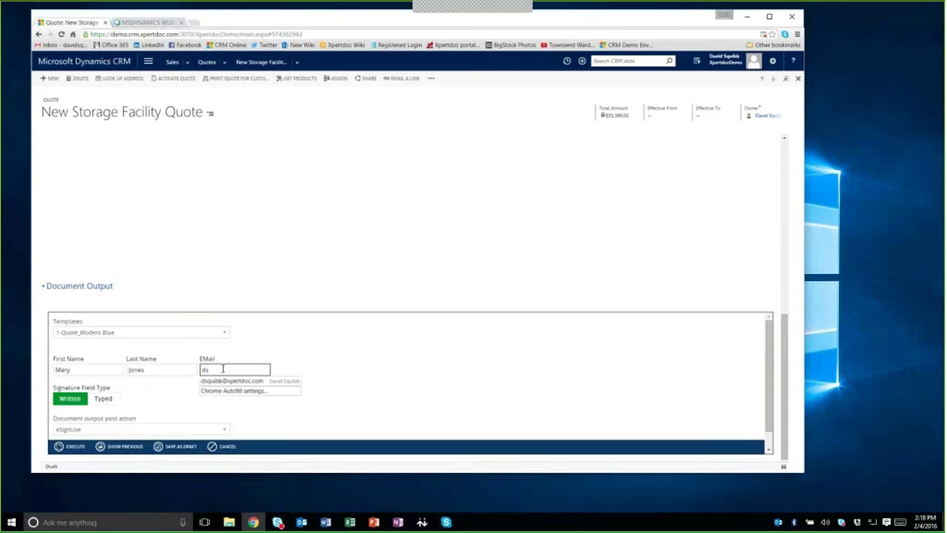
pyautogui.click(228, 381)
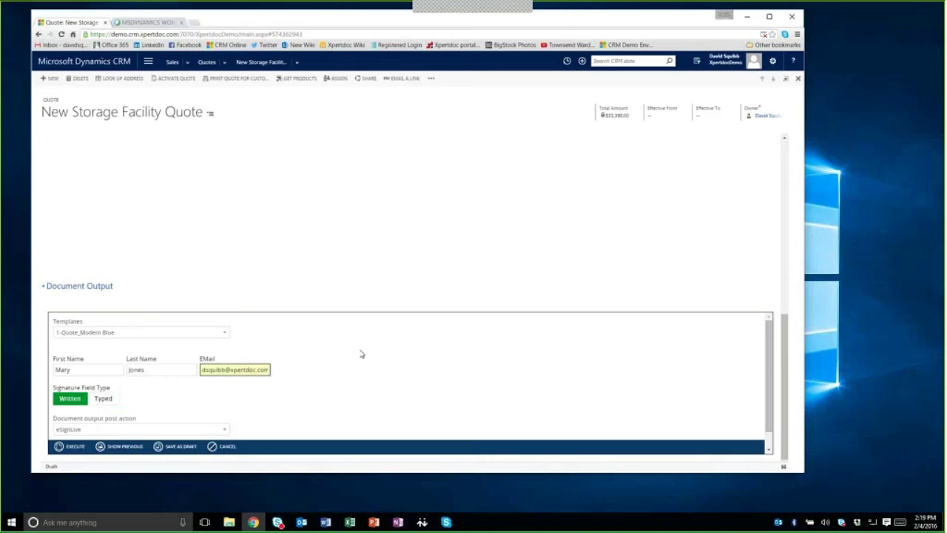
# Step: Execute the Document Output to produce the 1-Quote_Modern Blue PDF and send it to eSignLive
pyautogui.click(83, 447)
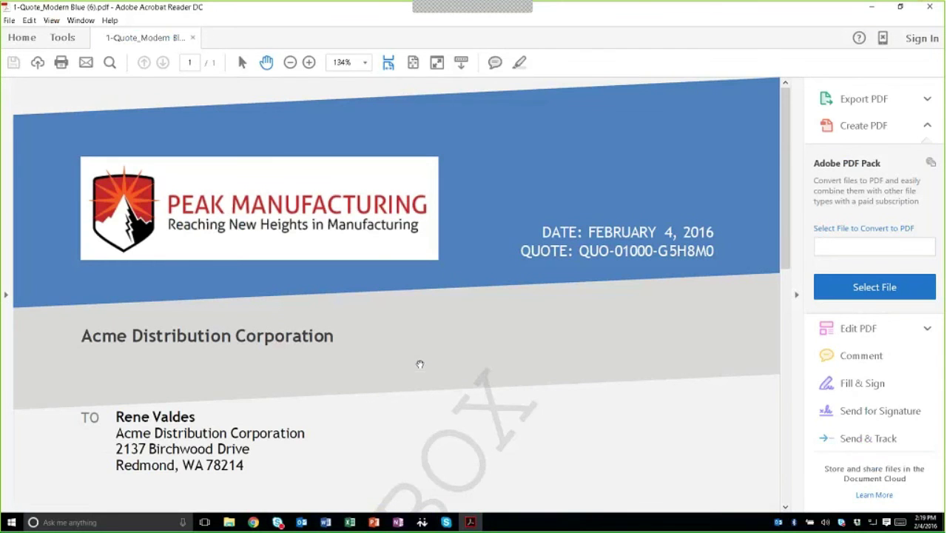
# Step: Scroll through the generated quote PDF to check the $10,000.00 heating system line and $33,390.00 total
pyautogui.scroll(-3, 420, 364)
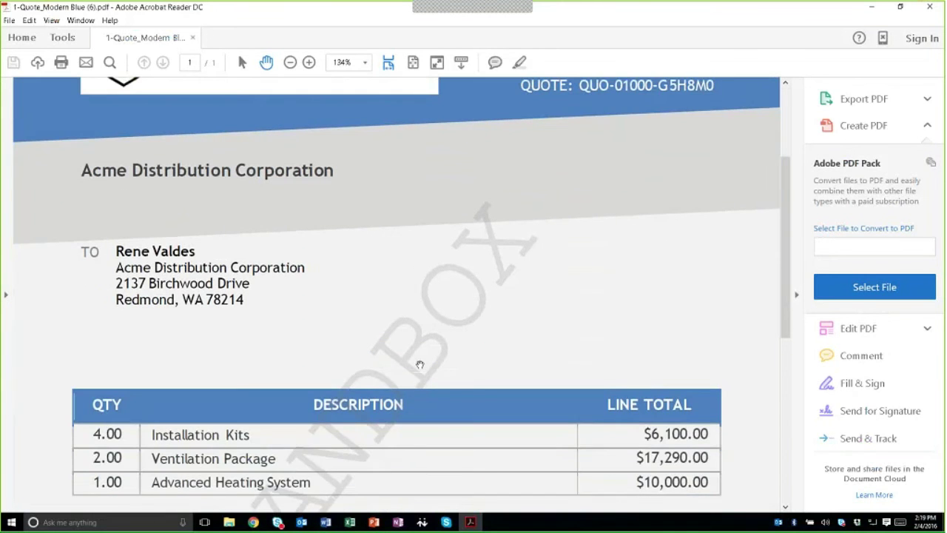
pyautogui.scroll(-3, 420, 364)
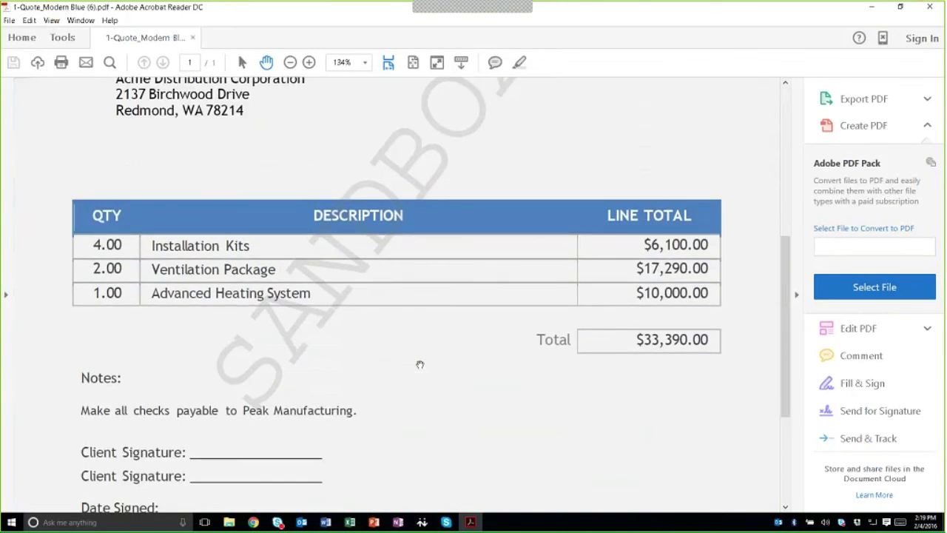
pyautogui.scroll(2, 420, 364)
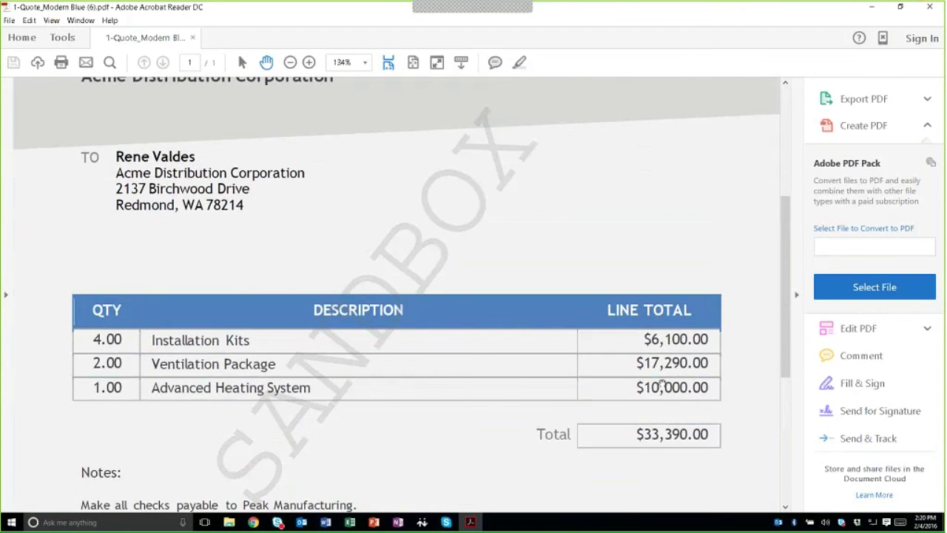
pyautogui.scroll(5, 554, 239)
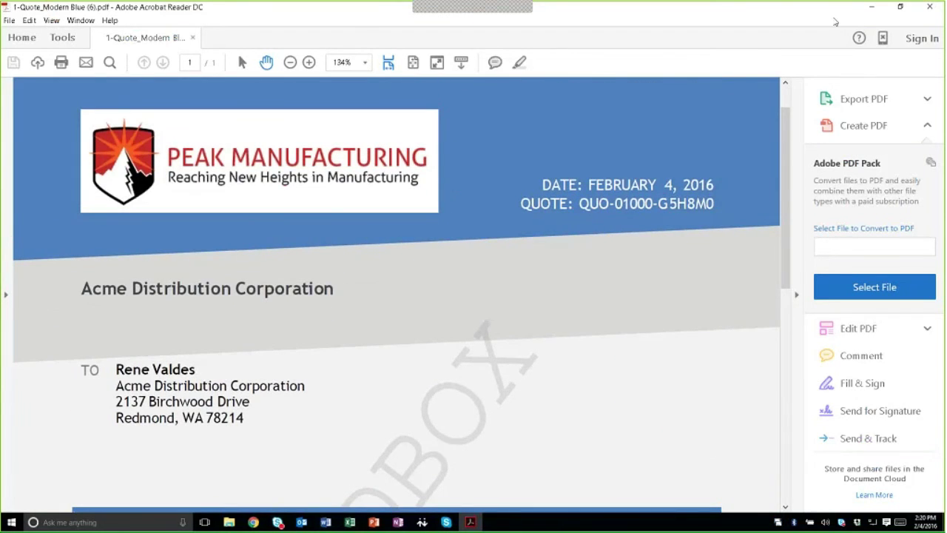
# Step: Minimize Acrobat, then open the quote's Electronic Signatures list showing the new 2:19 PM SIGNING_PENDING entry
pyautogui.click(870, 12)
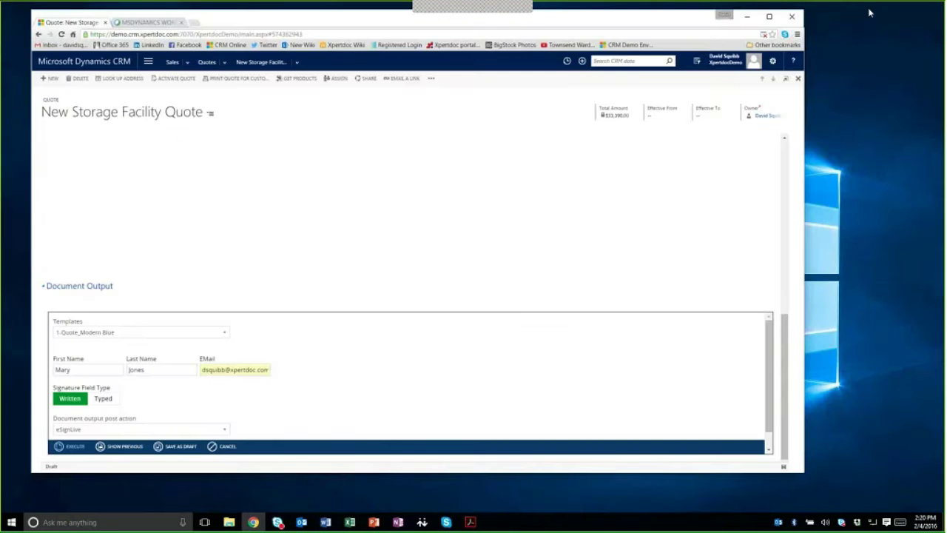
pyautogui.scroll(5, 250, 222)
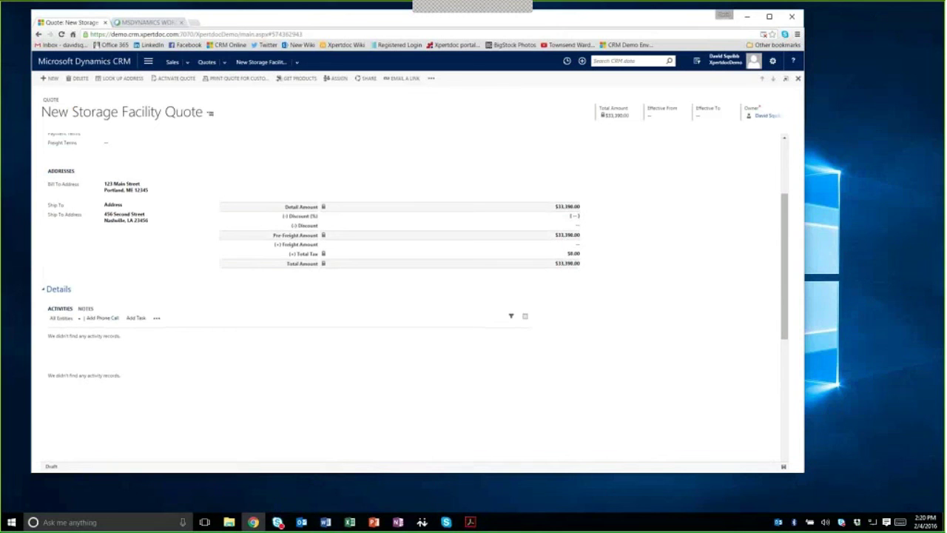
pyautogui.click(87, 309)
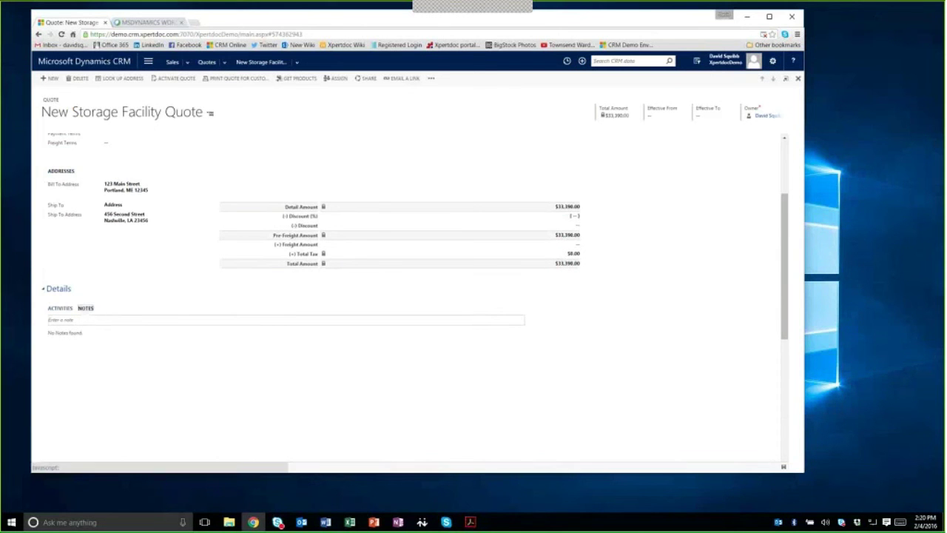
pyautogui.click(297, 62)
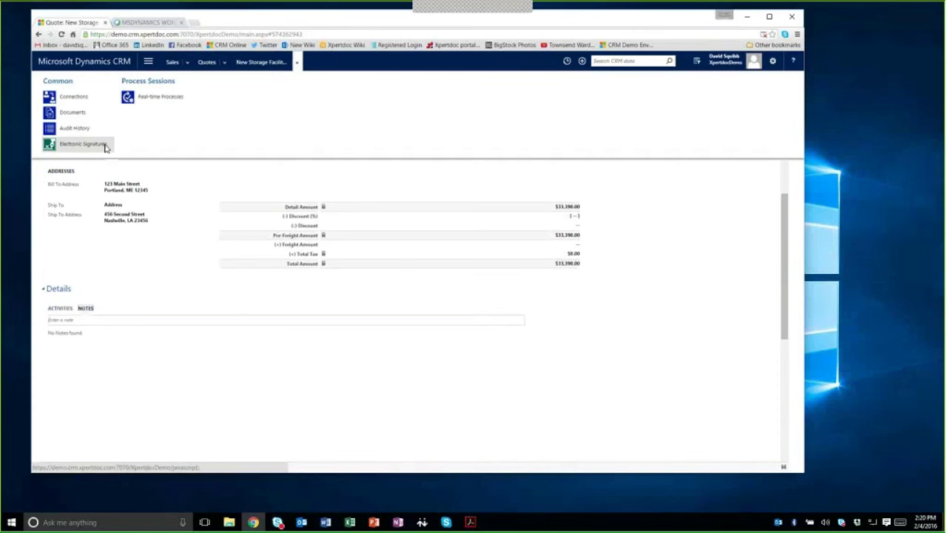
pyautogui.click(99, 147)
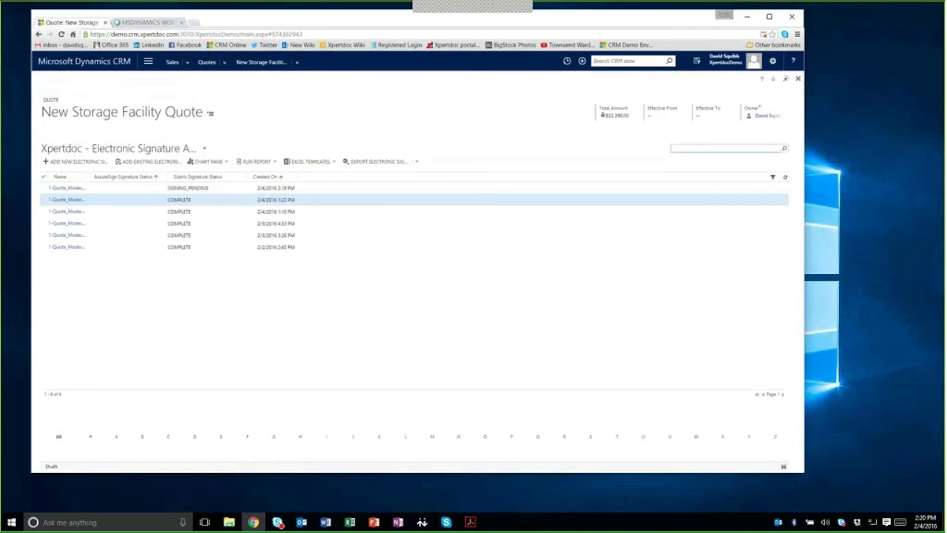
# Step: Open the e-SignLive signing invitation in Outlook and follow Go to Documents into the browser
pyautogui.moveTo(302, 523)
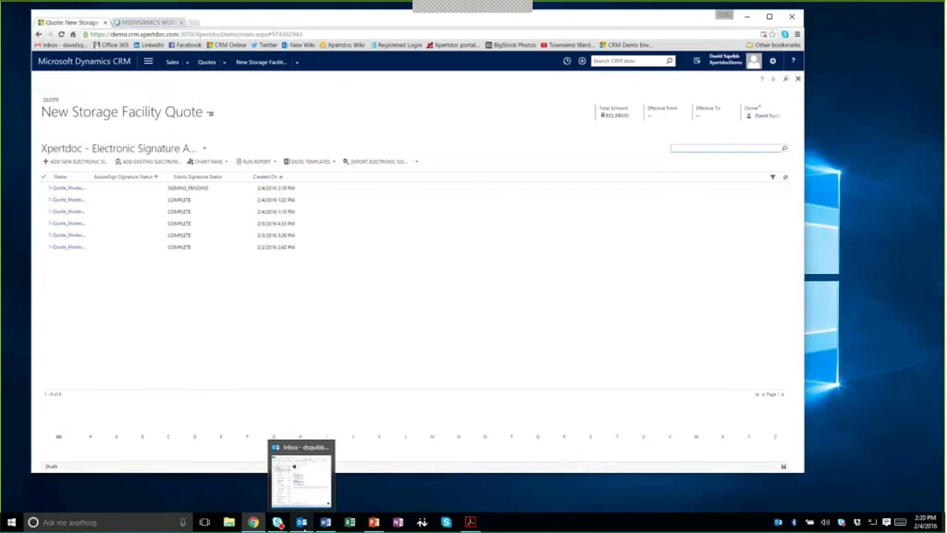
pyautogui.click(302, 488)
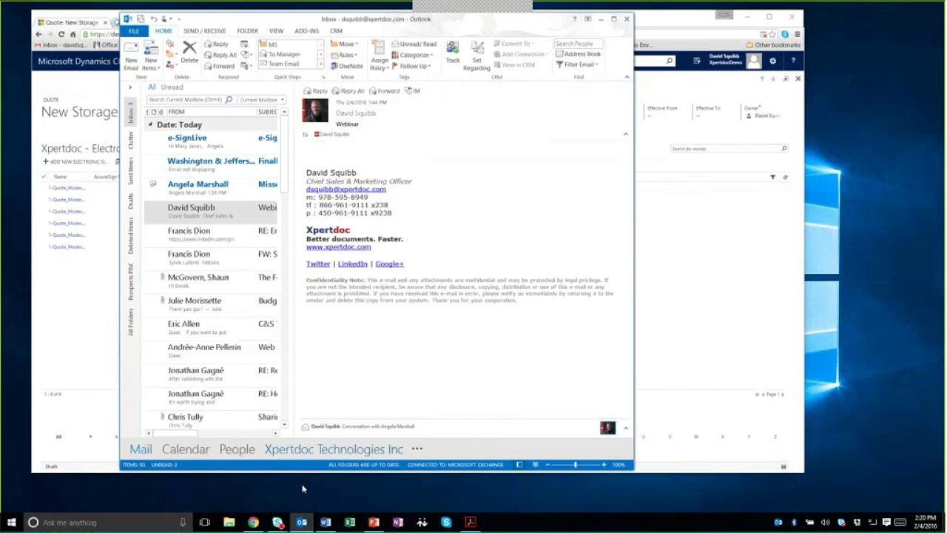
pyautogui.click(203, 147)
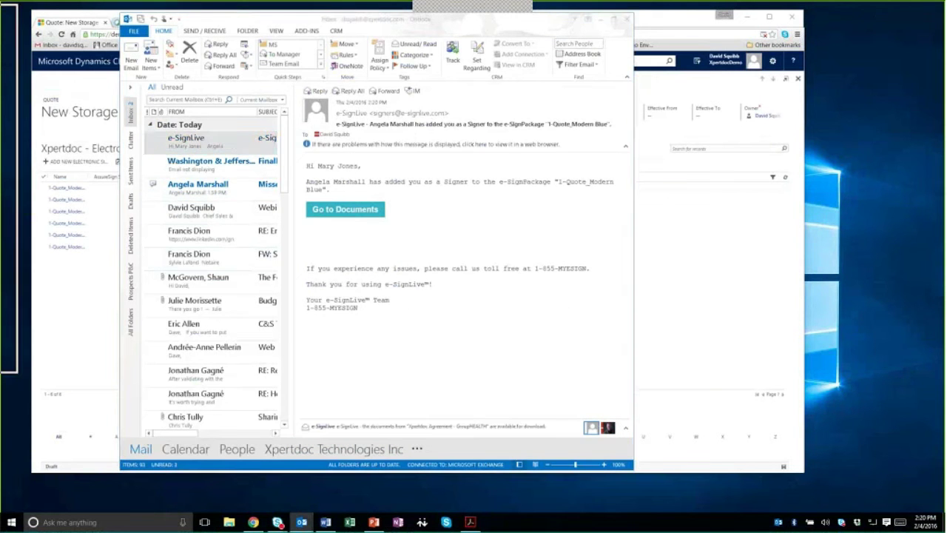
pyautogui.moveTo(13, 18)
pyautogui.mouseDown()
pyautogui.moveTo(506, 13)
pyautogui.moveTo(658, 94)
pyautogui.mouseUp()
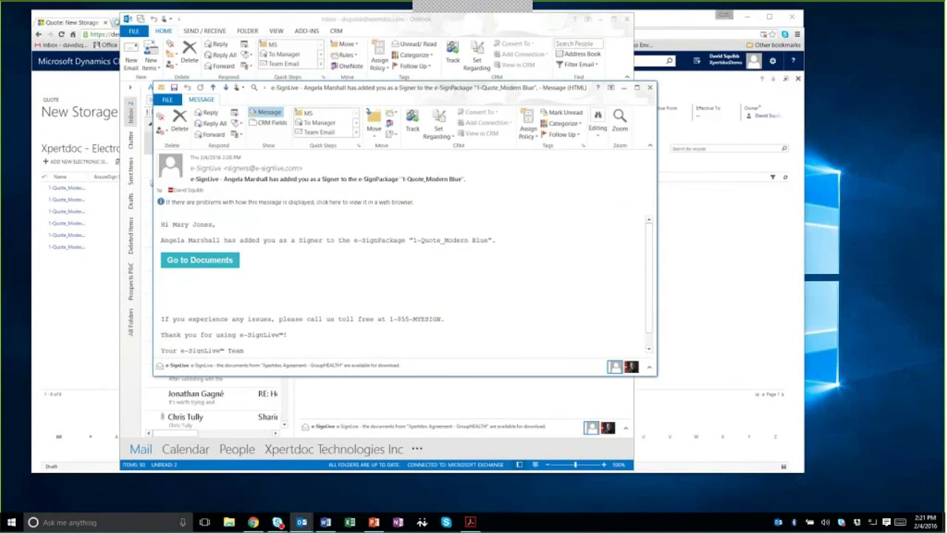
pyautogui.click(206, 262)
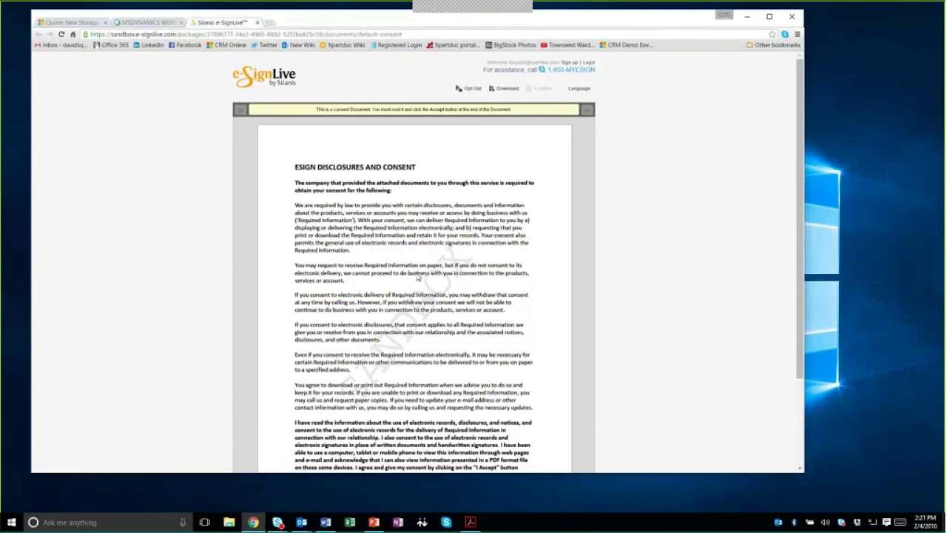
# Step: Read through the ESIGN Disclosures and Consent document and accept it
pyautogui.scroll(-3, 420, 275)
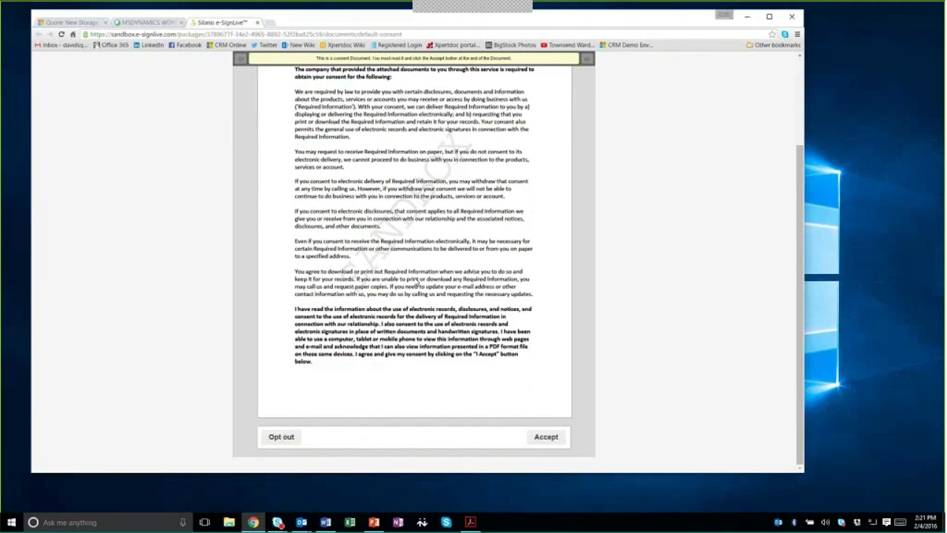
pyautogui.scroll(1, 432, 357)
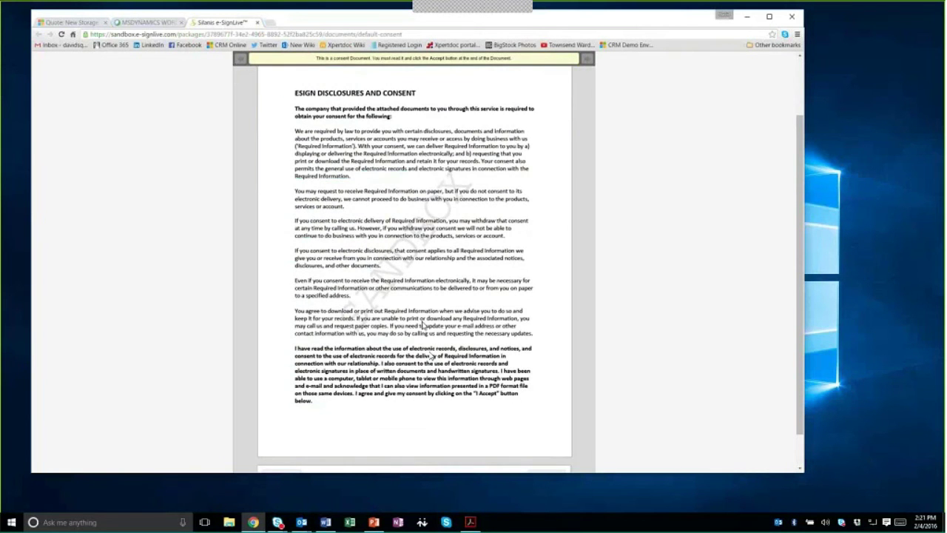
pyautogui.scroll(-1, 528, 455)
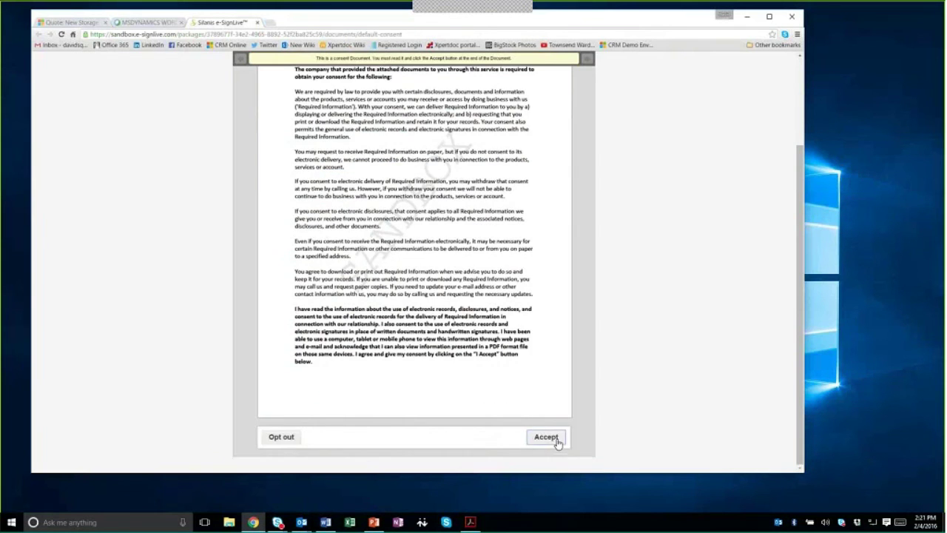
pyautogui.click(557, 441)
pyautogui.click(558, 441)
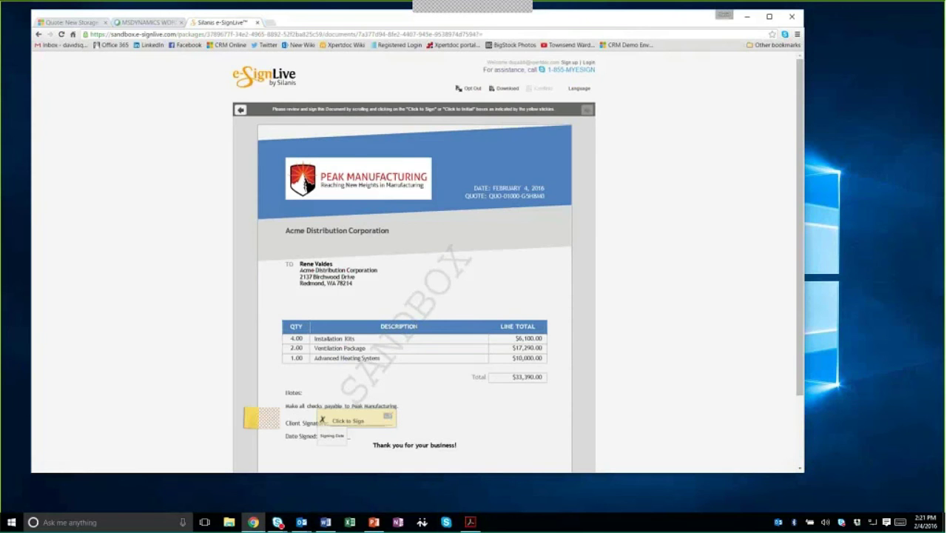
# Step: Draw the client signature in the Click to Sign box and confirm it, signed 2016-02-04
pyautogui.scroll(-1, 529, 250)
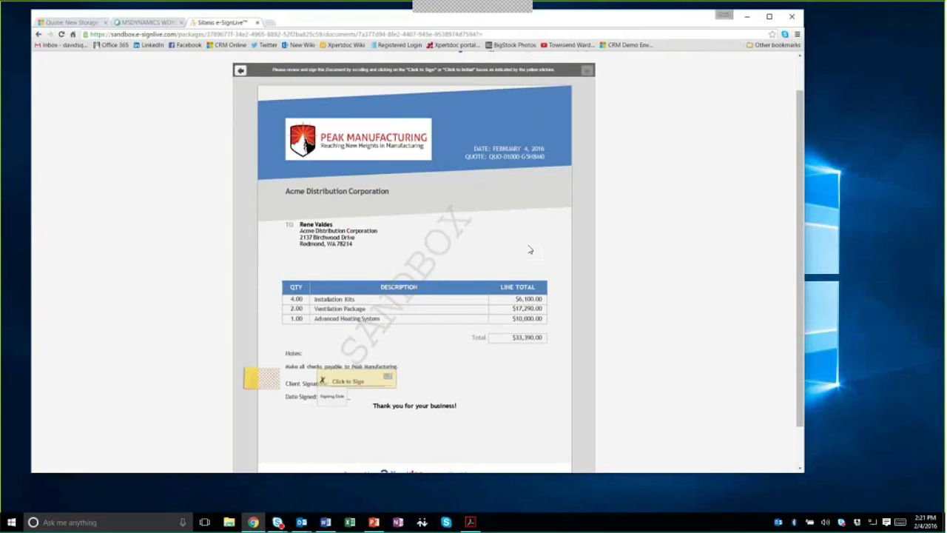
pyautogui.click(352, 384)
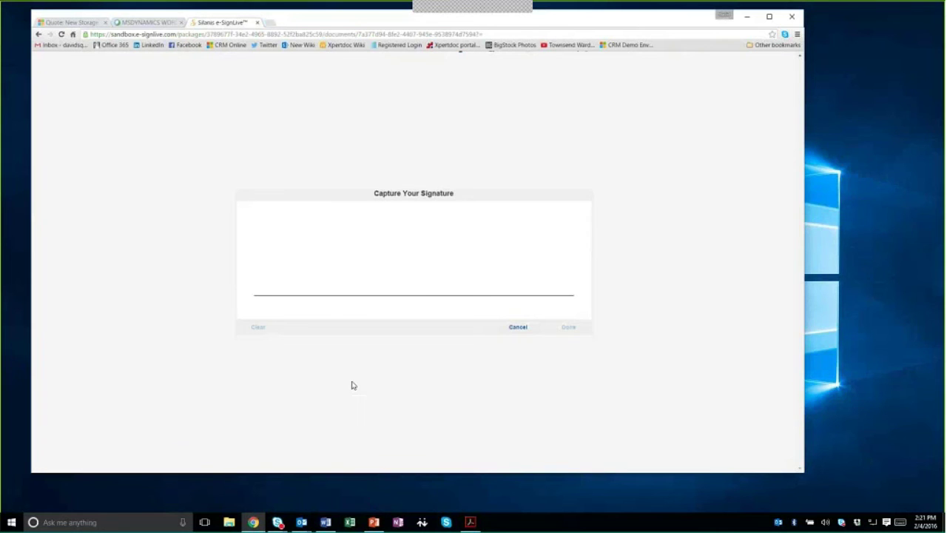
pyautogui.moveTo(341, 243)
pyautogui.mouseDown()
pyautogui.moveTo(362, 256)
pyautogui.moveTo(263, 252)
pyautogui.moveTo(581, 281)
pyautogui.mouseUp()
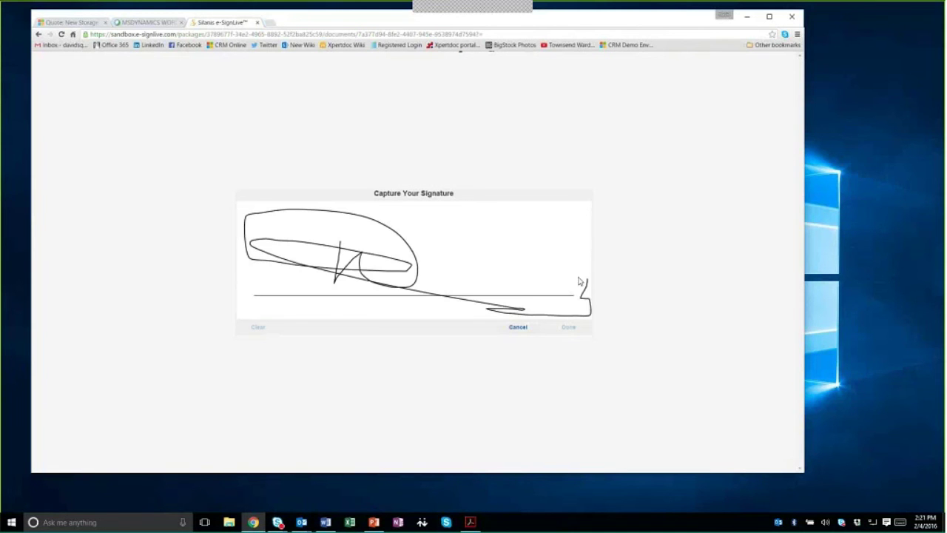
pyautogui.moveTo(509, 266); pyautogui.dragTo(518, 273)
pyautogui.moveTo(454, 263); pyautogui.dragTo(518, 272)
pyautogui.click(568, 327)
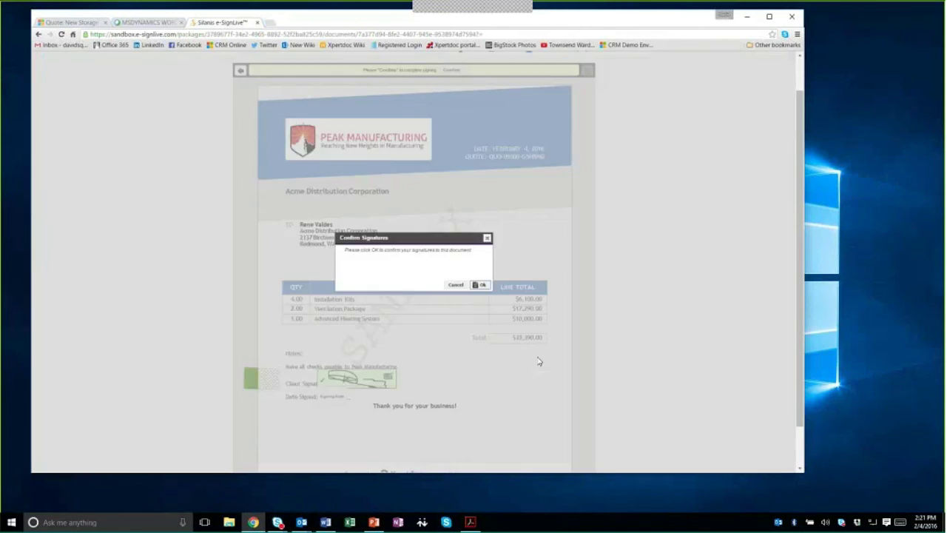
pyautogui.click(481, 286)
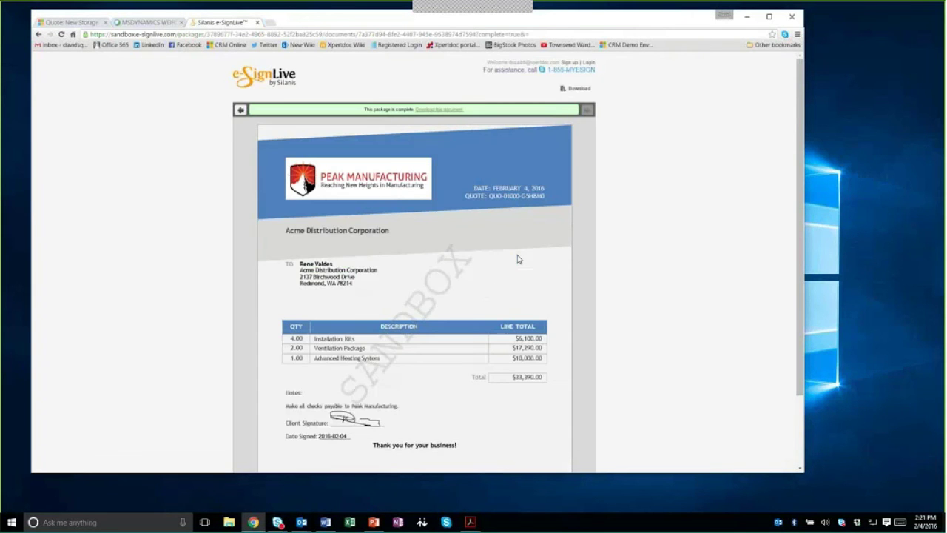
pyautogui.scroll(-1, 518, 259)
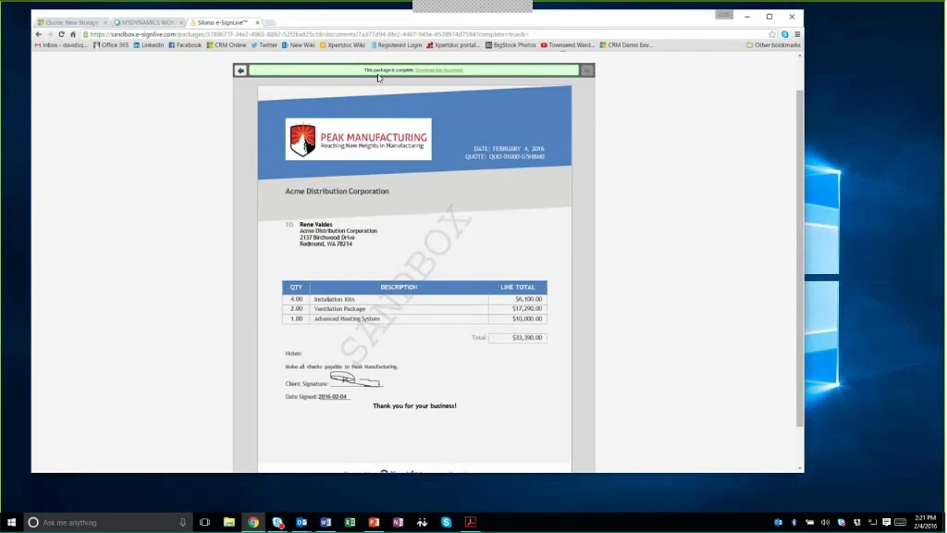
# Step: Close the e-SignLive tab and follow the 'Signing is completed' email's Go to Documents link
pyautogui.click(258, 23)
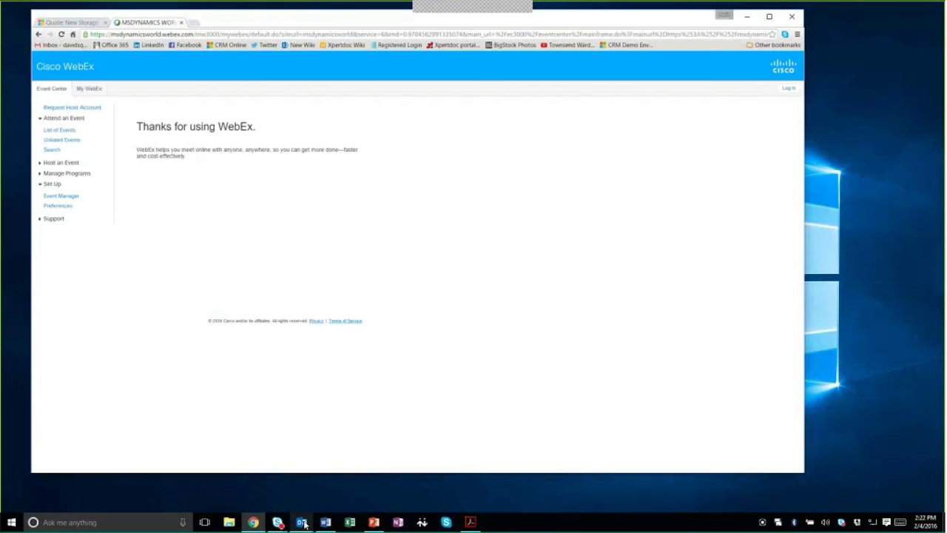
pyautogui.moveTo(301, 522)
pyautogui.click(252, 477)
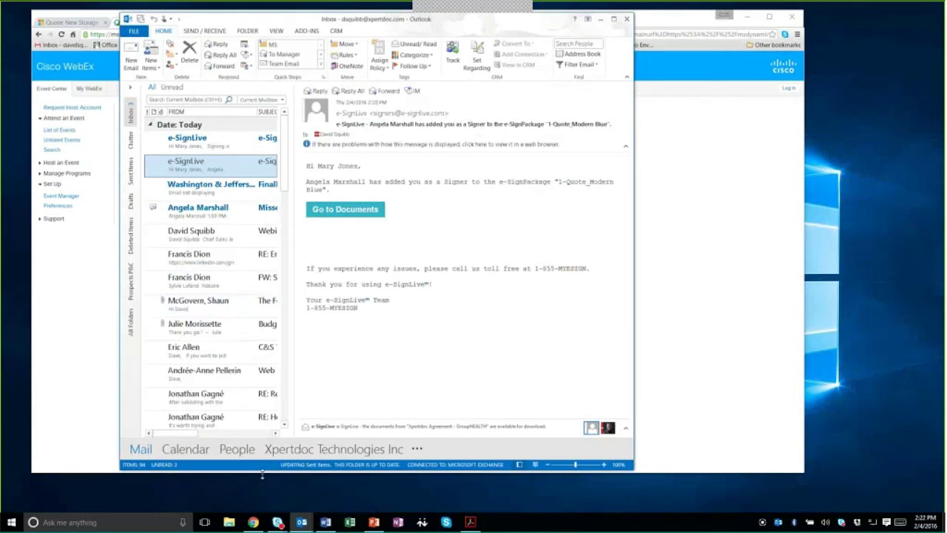
pyautogui.click(206, 145)
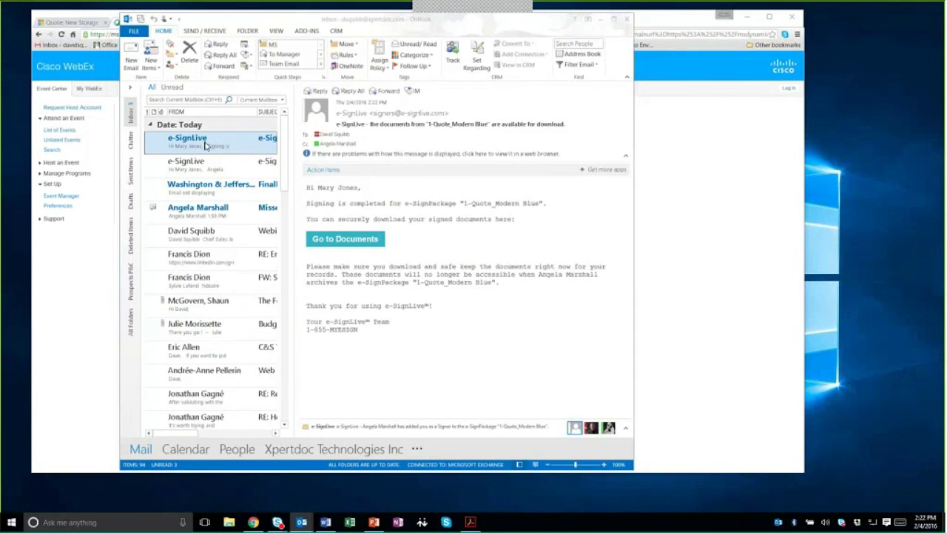
pyautogui.doubleClick(207, 145)
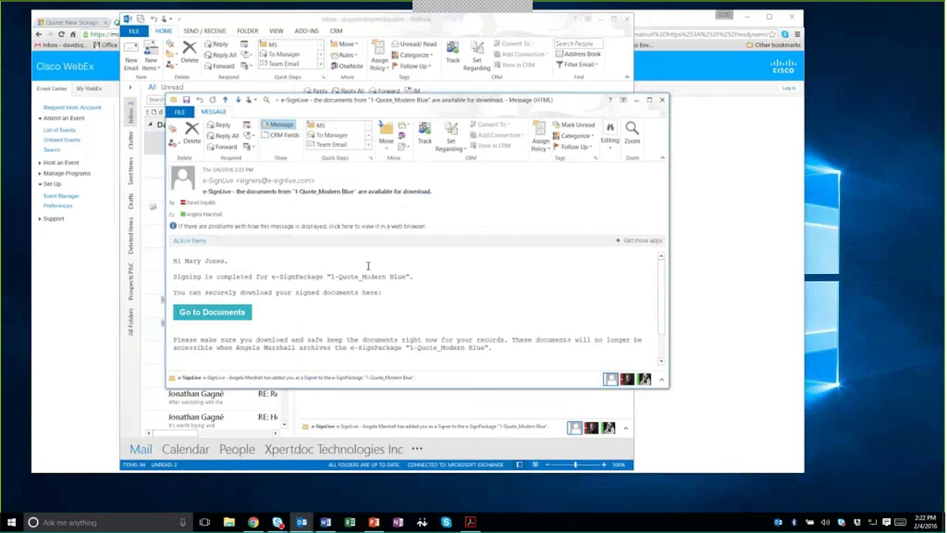
pyautogui.click(206, 313)
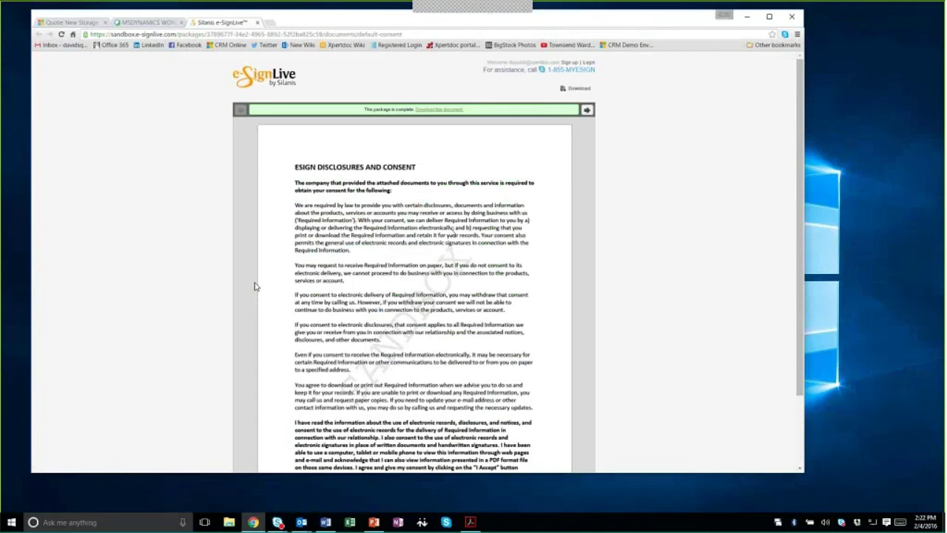
# Step: View the signed quote in the completed package, then return to the Quote: New Storage tab
pyautogui.scroll(-1, 454, 235)
pyautogui.click(586, 59)
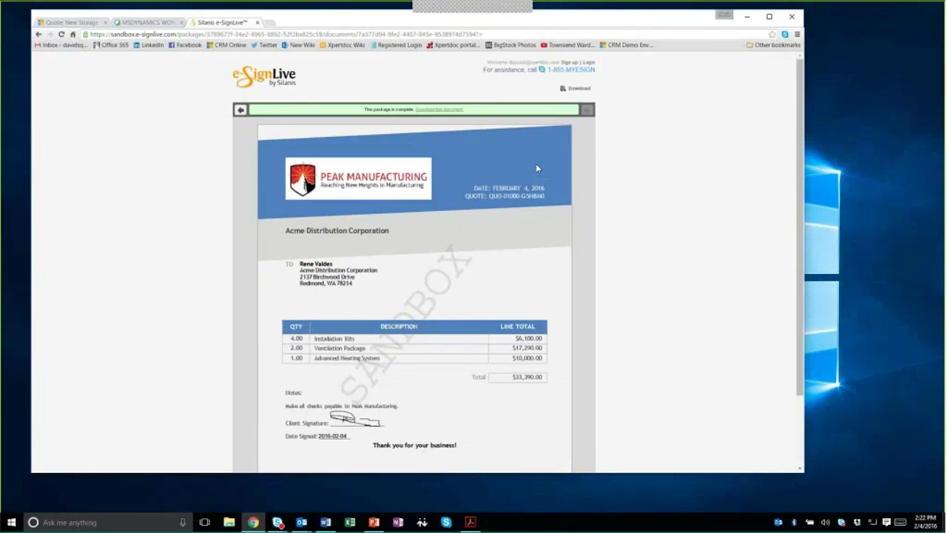
pyautogui.scroll(-1, 536, 163)
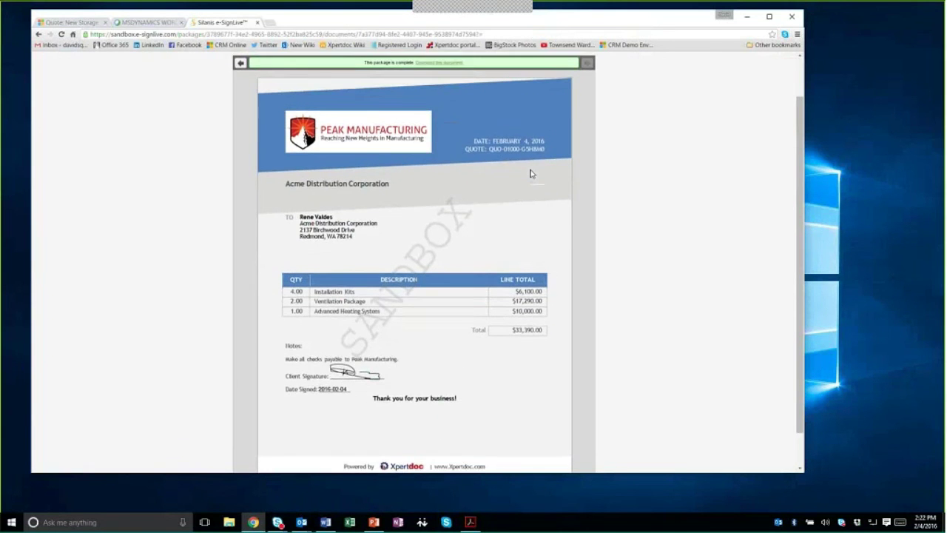
pyautogui.scroll(1, 530, 173)
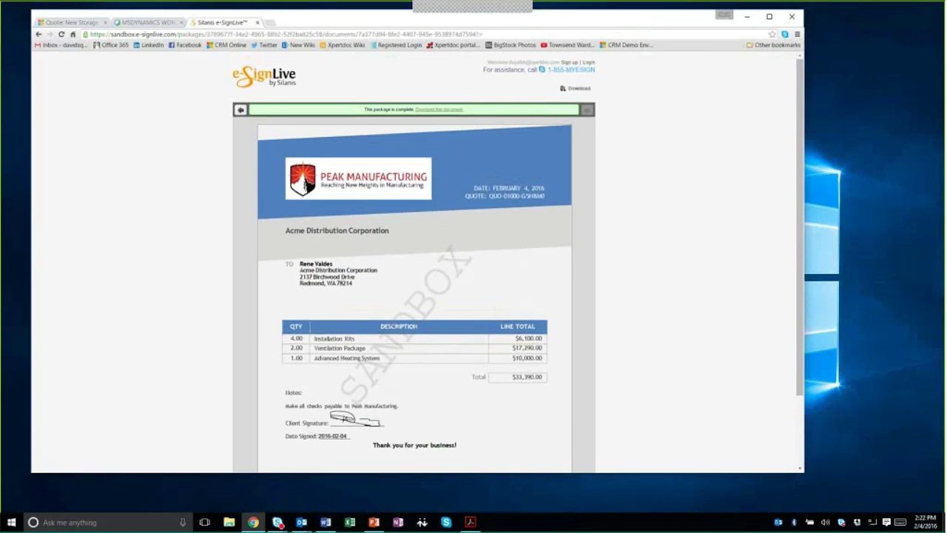
pyautogui.click(74, 23)
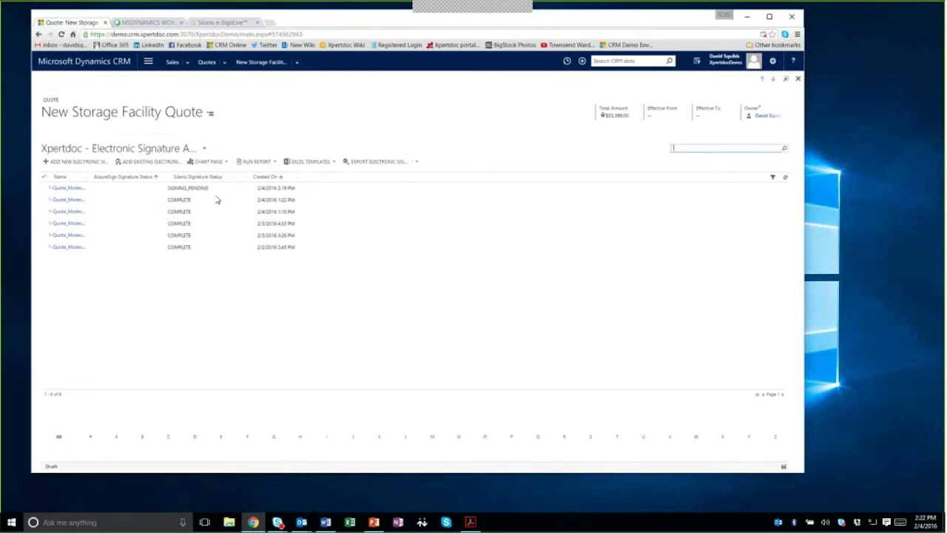
# Step: Refresh the 2:19 PM SIGNING_PENDING signature record so it shows COMPLETE
pyautogui.click(125, 191)
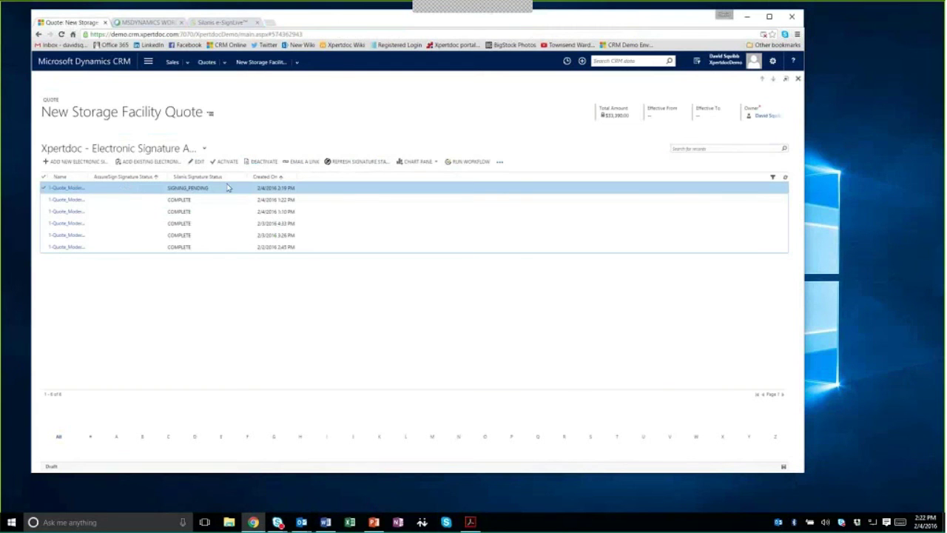
pyautogui.click(363, 164)
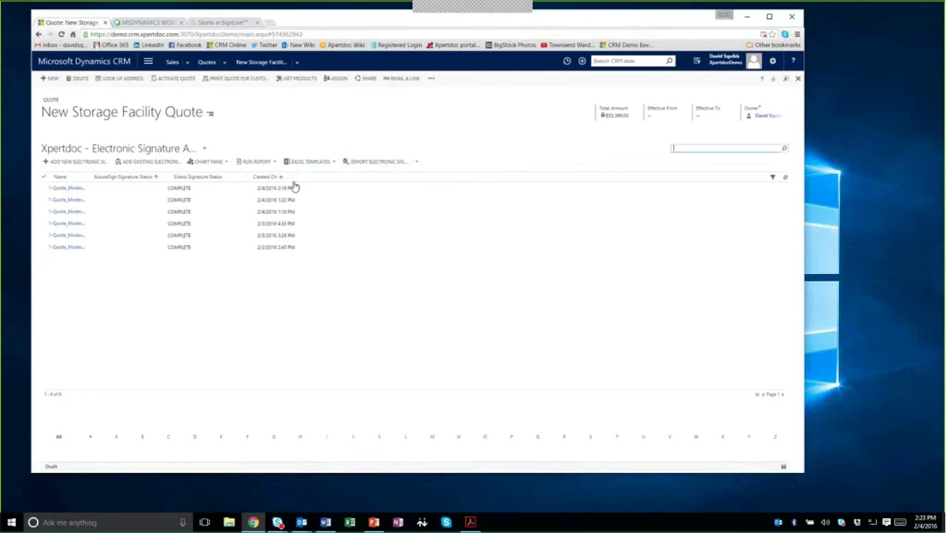
# Step: Open the signed 1-Quote_Modern Blue.pdf attachment from the quote's Notes in Acrobat Reader
pyautogui.click(262, 63)
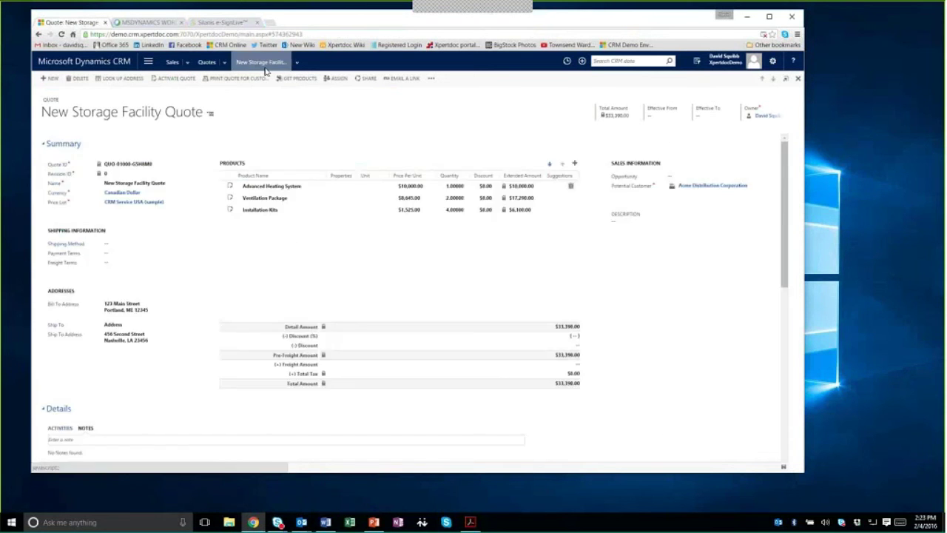
pyautogui.scroll(-2, 285, 191)
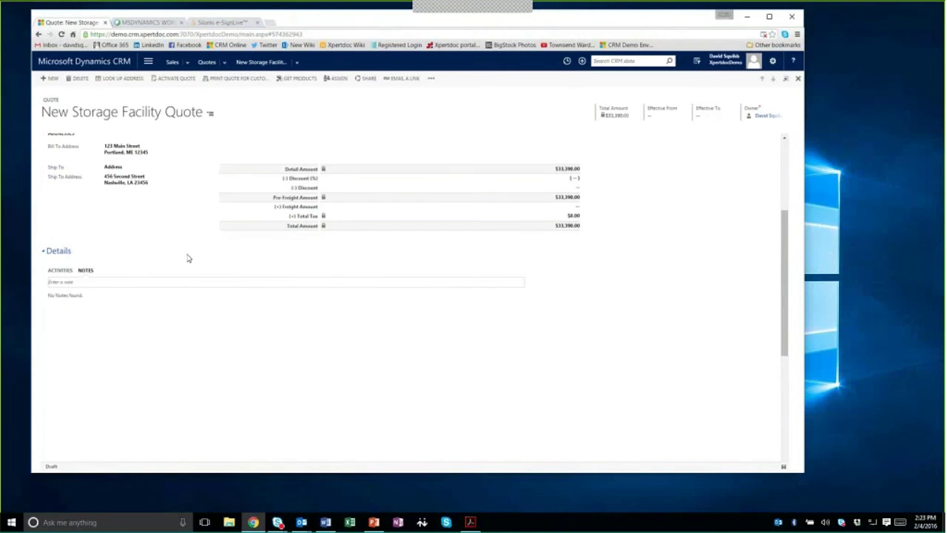
pyautogui.click(85, 271)
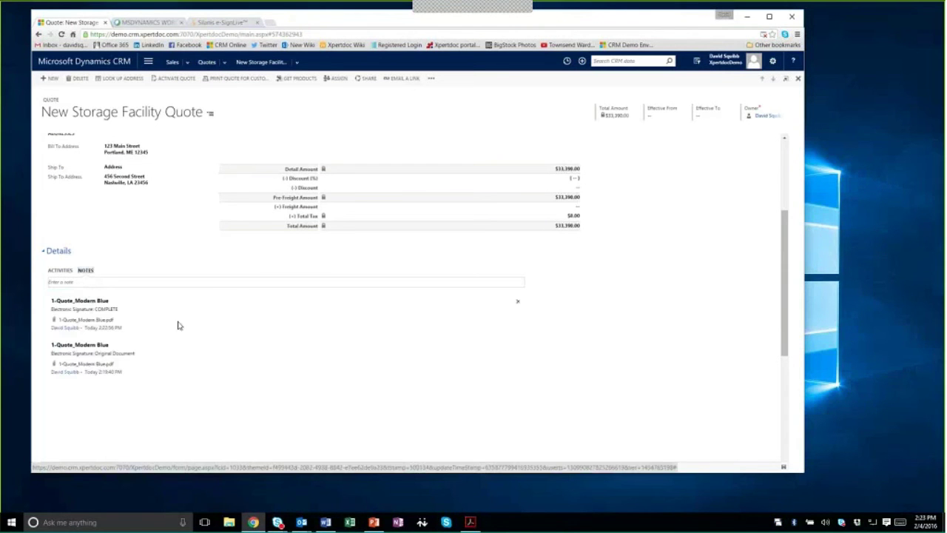
pyautogui.click(81, 321)
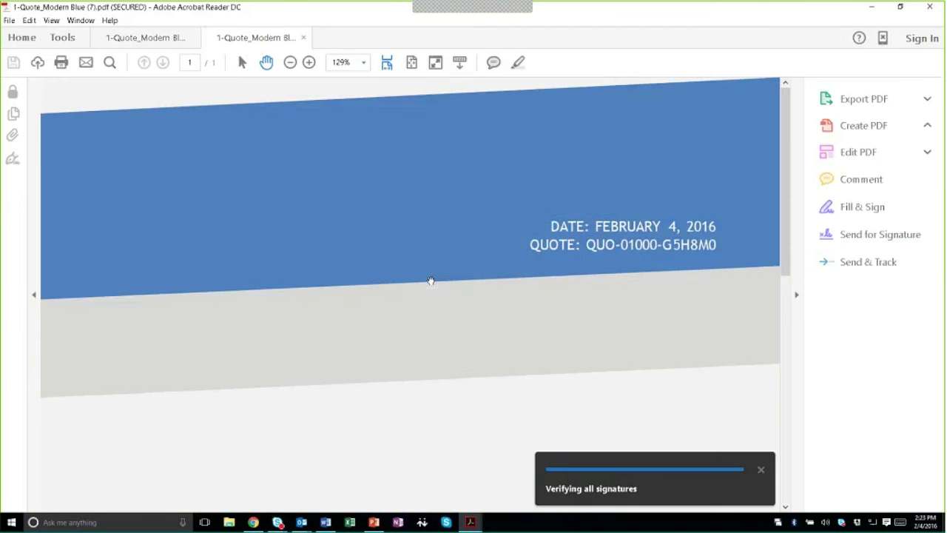
pyautogui.scroll(-10, 430, 280)
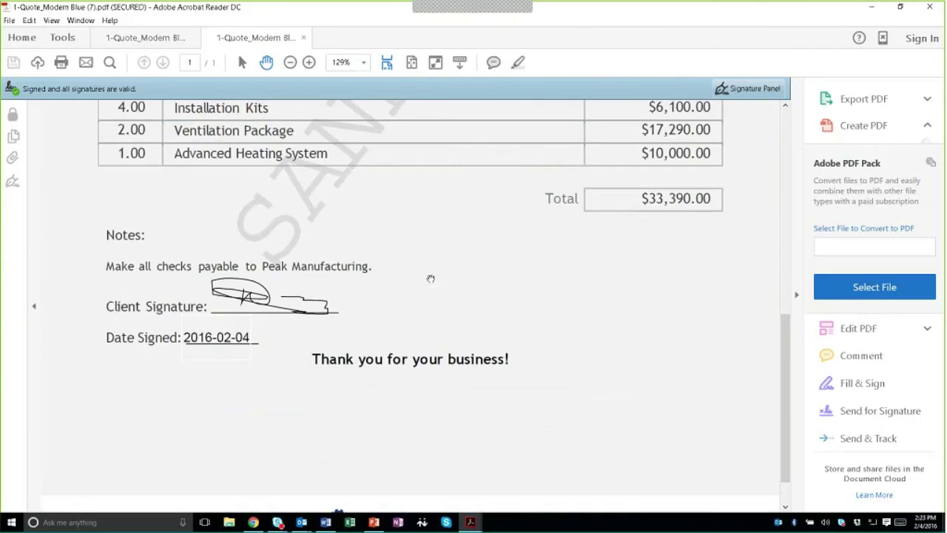